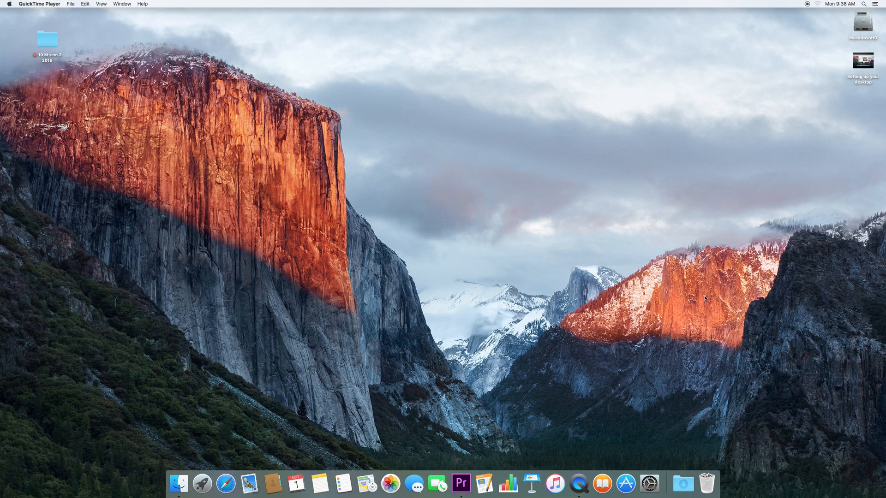
Look through the Applications folder on MacintoshHD for the Adobe Premiere Pro CC 2015 folder, and close the window.
{"action": "double_click", "coordinate": [860, 26]}
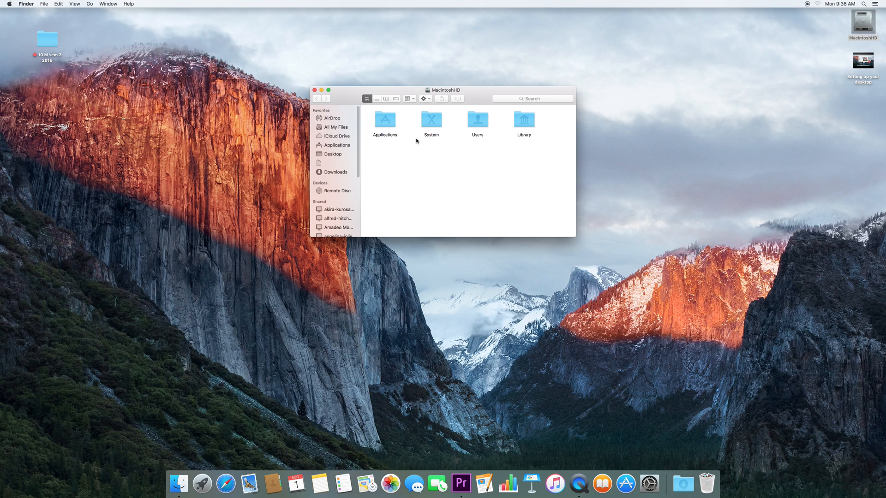
{"action": "double_click", "coordinate": [385, 120]}
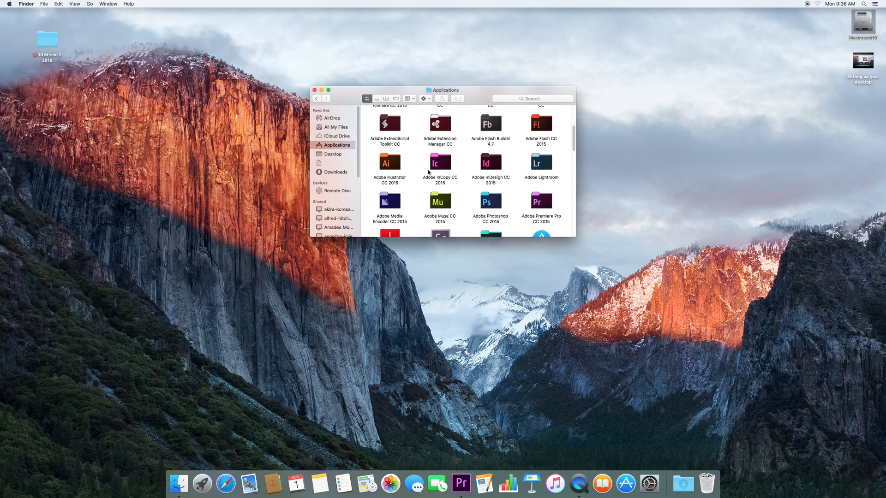
{"action": "left_click", "coordinate": [315, 90]}
Switch to Premiere Pro and start a new project named "Late for school 2".
{"action": "left_click", "coordinate": [464, 480]}
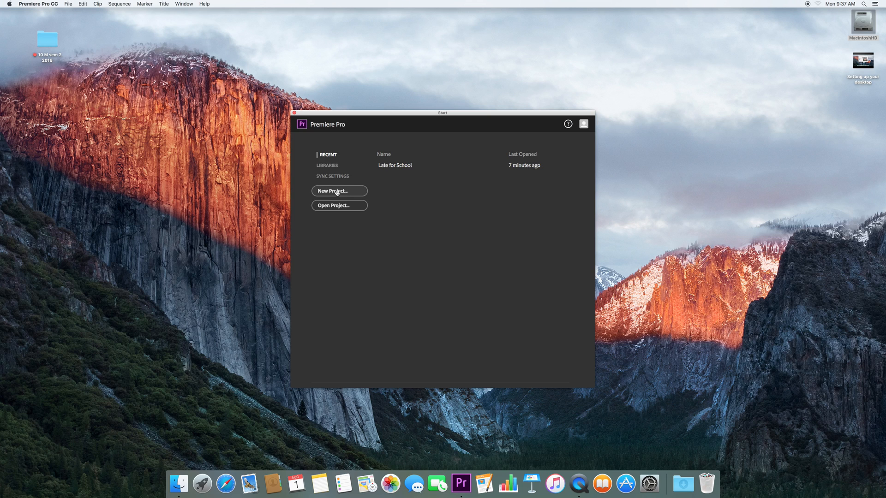
{"action": "left_click", "coordinate": [337, 191]}
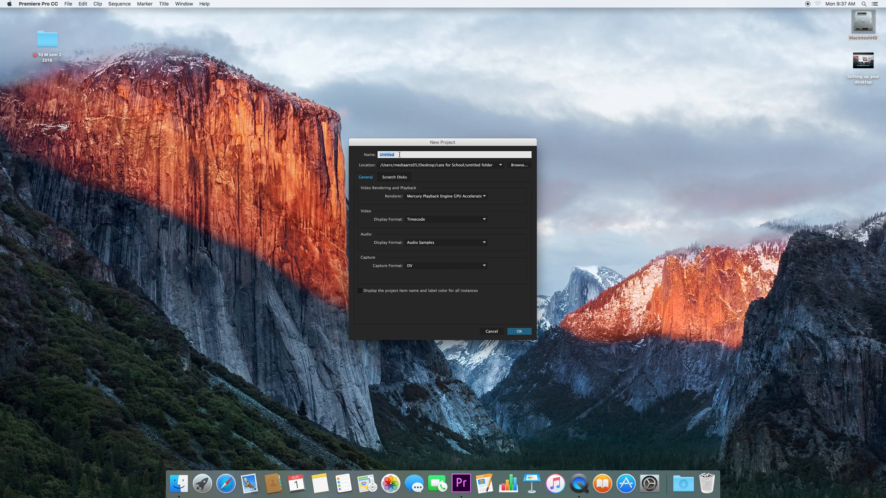
{"action": "left_click", "coordinate": [397, 156]}
{"action": "left_click_drag", "start_coordinate": [397, 155], "coordinate": [375, 154]}
{"action": "type", "text": "Late for school 2"}
Set the project location to the "premiere edit" folder inside Desktop > 10 M sem 2 2016 > Late for School.
{"action": "left_click", "coordinate": [517, 165]}
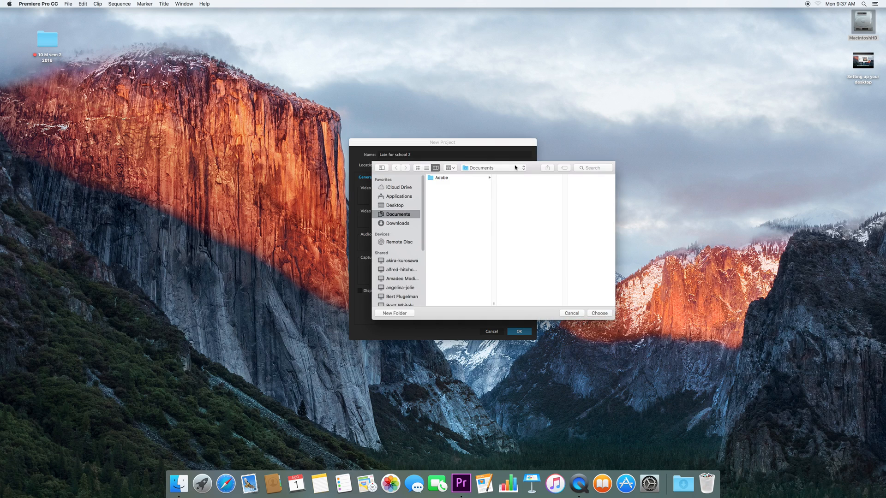
{"action": "left_click", "coordinate": [393, 207]}
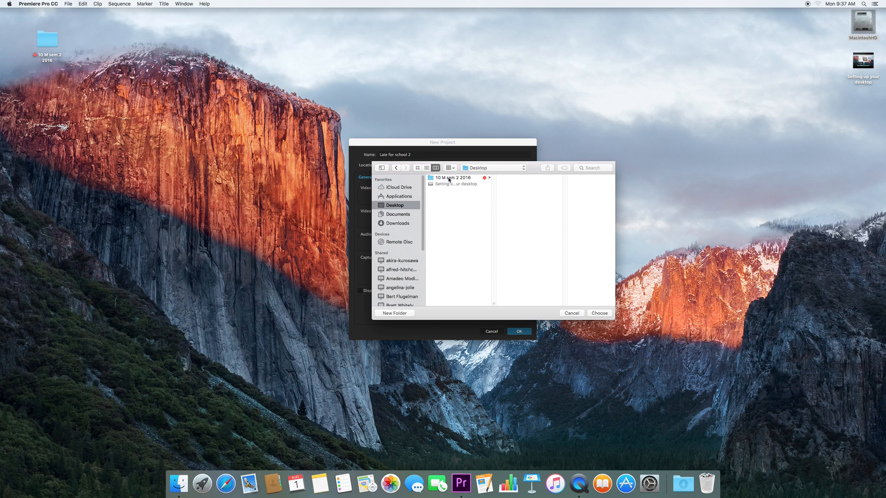
{"action": "left_click", "coordinate": [461, 179]}
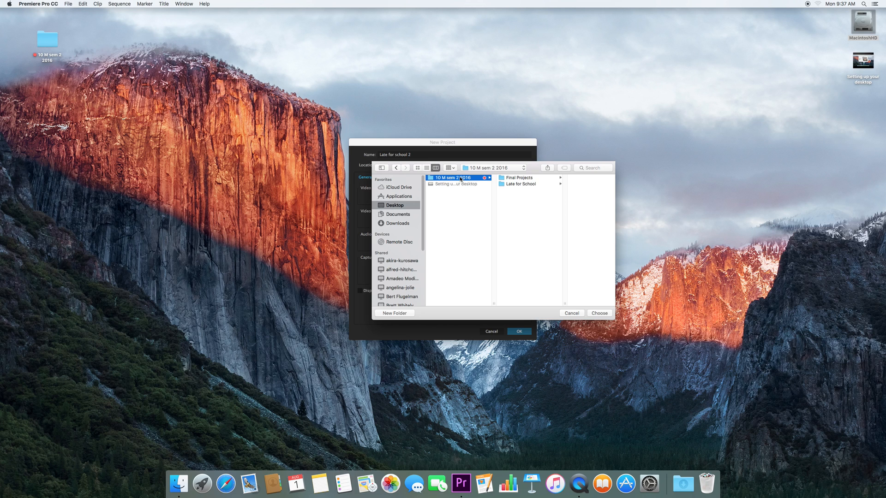
{"action": "left_click", "coordinate": [514, 185]}
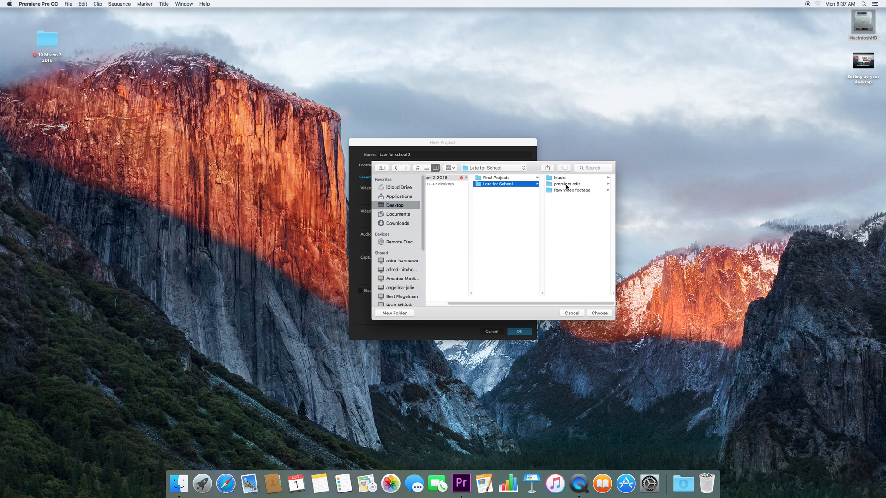
{"action": "left_click", "coordinate": [562, 185]}
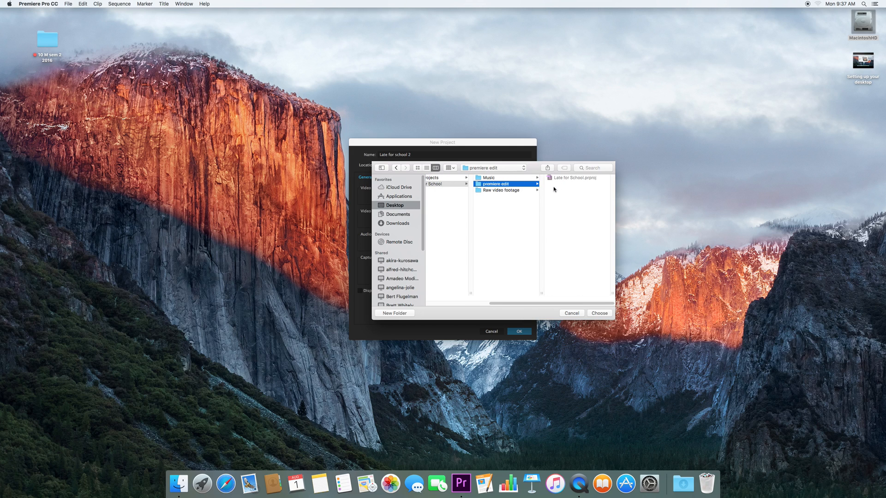
{"action": "left_click", "coordinate": [599, 313]}
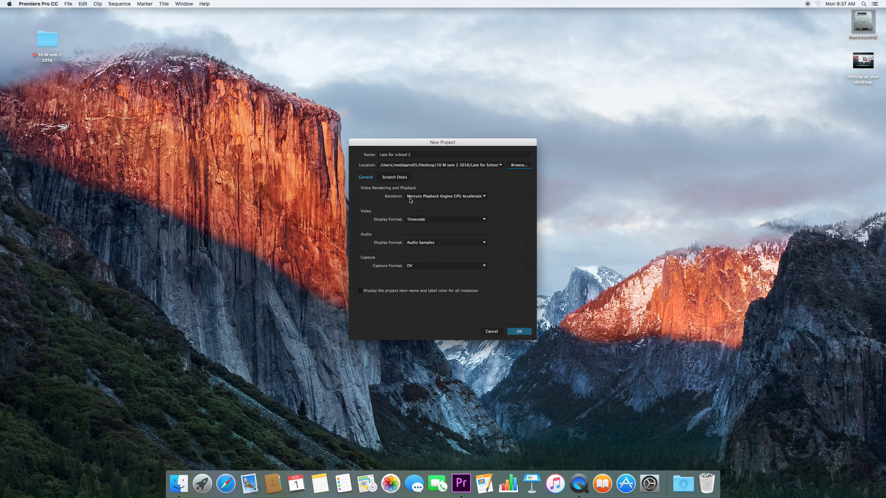
Review the scratch disks, keep the Timecode video display format and DV capture format, and create the project.
{"action": "left_click", "coordinate": [395, 178]}
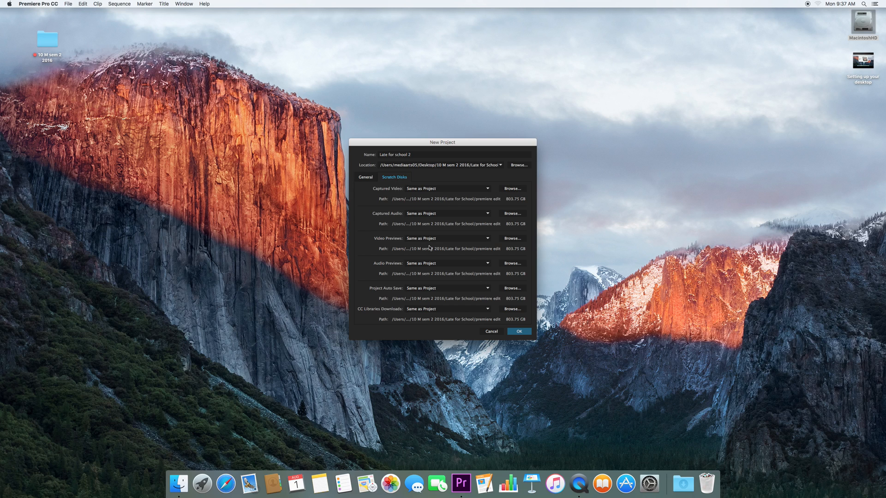
{"action": "left_click", "coordinate": [366, 178]}
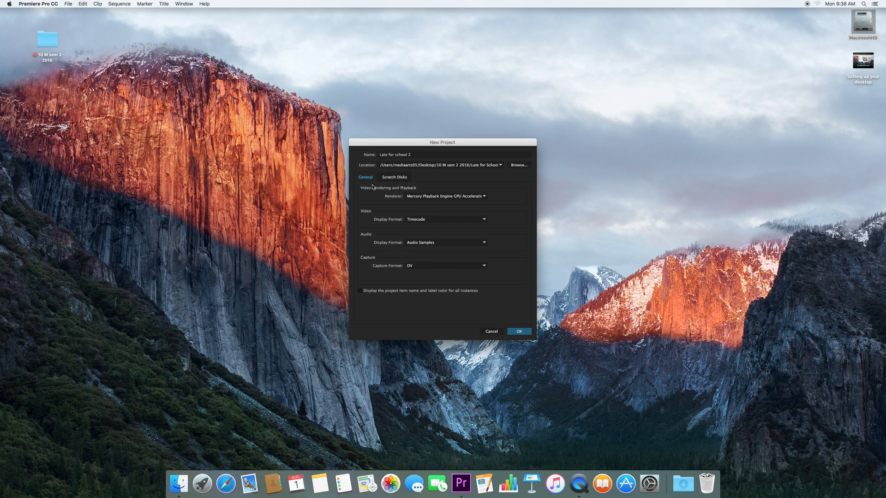
{"action": "left_click", "coordinate": [480, 223]}
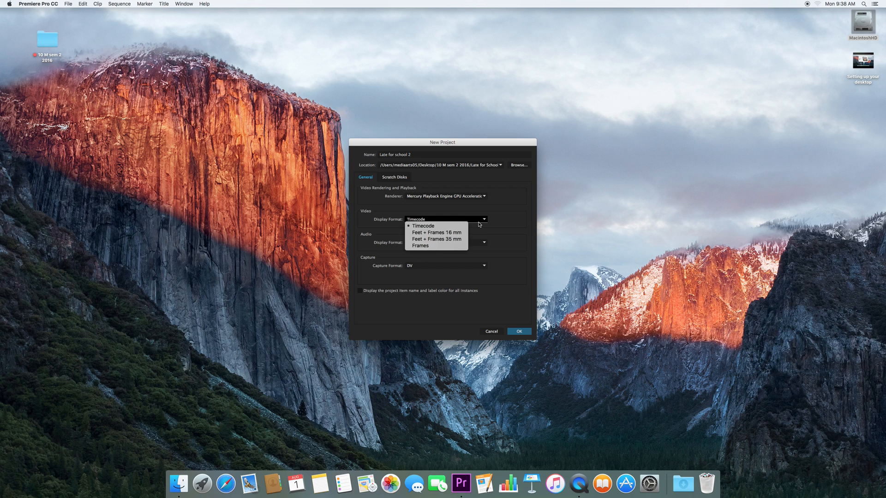
{"action": "left_click", "coordinate": [455, 226]}
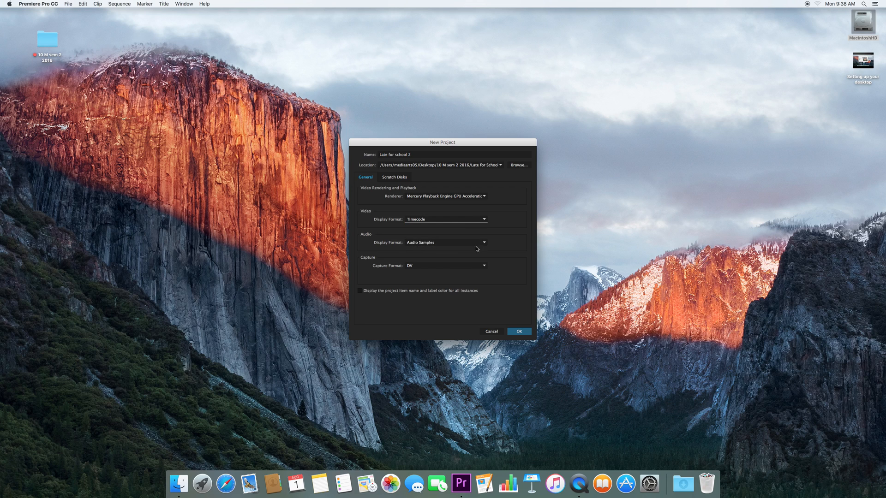
{"action": "left_click", "coordinate": [484, 266]}
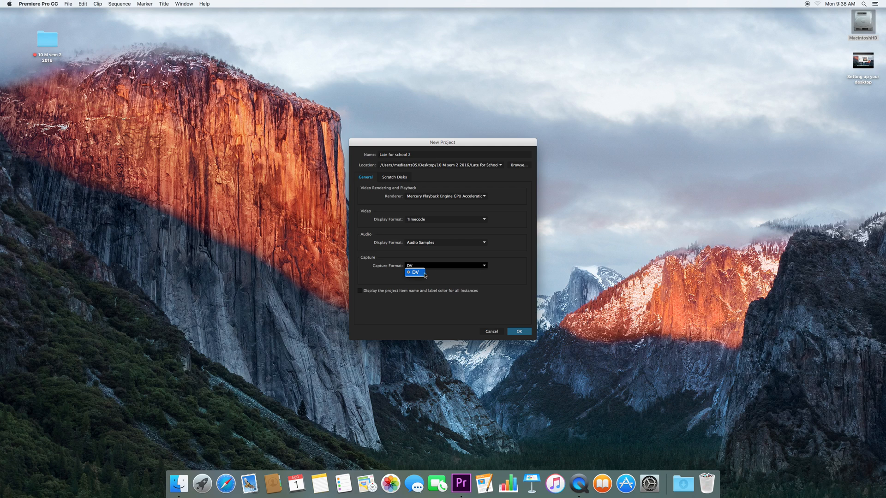
{"action": "left_click", "coordinate": [479, 267]}
{"action": "left_click", "coordinate": [520, 333]}
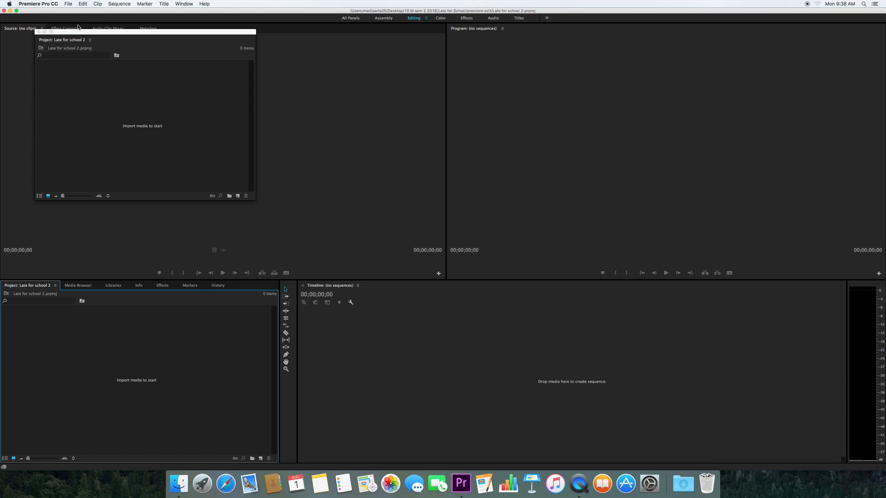
Import the AVCHD footage package from Desktop > 10 M sem 2 2016 > Late for School > Raw video footage into the project.
{"action": "left_click", "coordinate": [69, 4]}
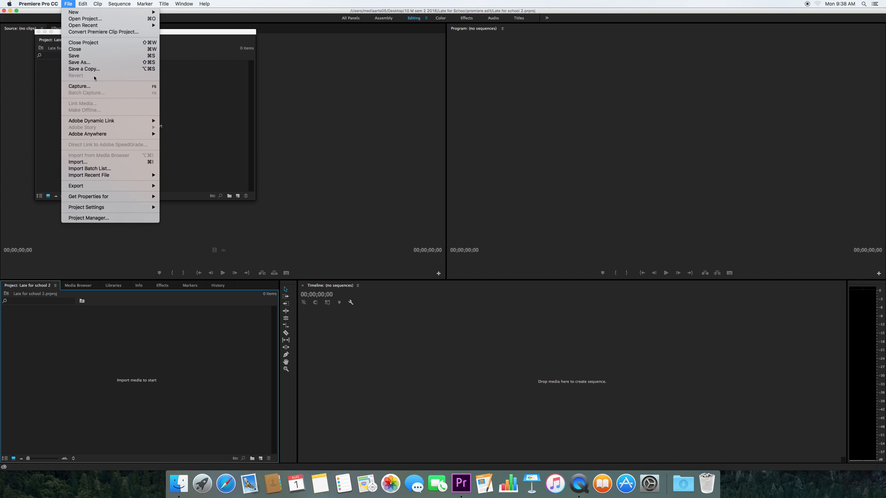
{"action": "left_click", "coordinate": [121, 164]}
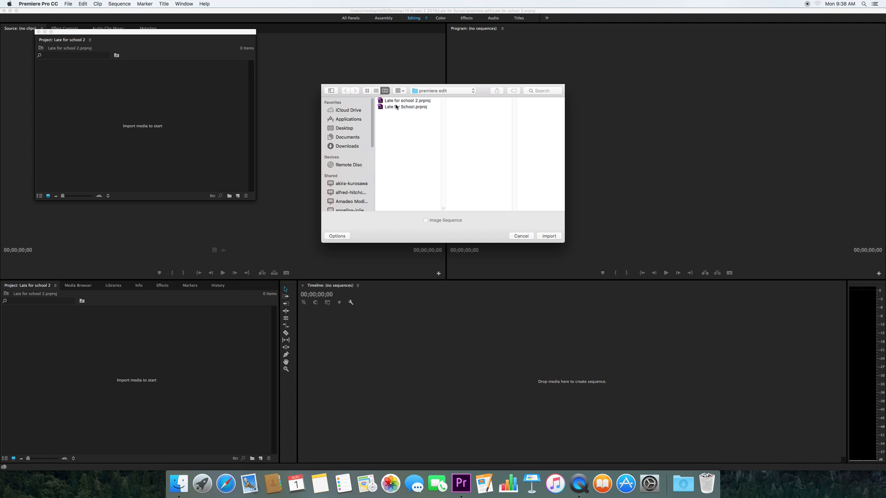
{"action": "left_click", "coordinate": [343, 129]}
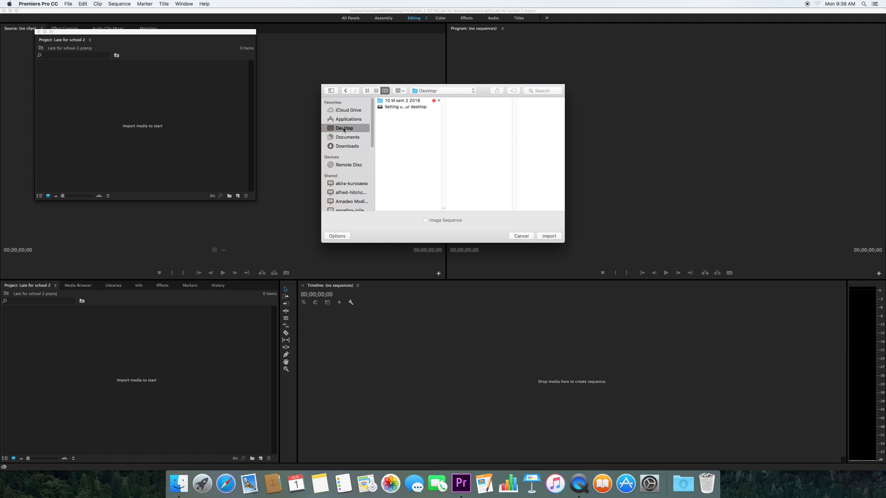
{"action": "left_click", "coordinate": [404, 102]}
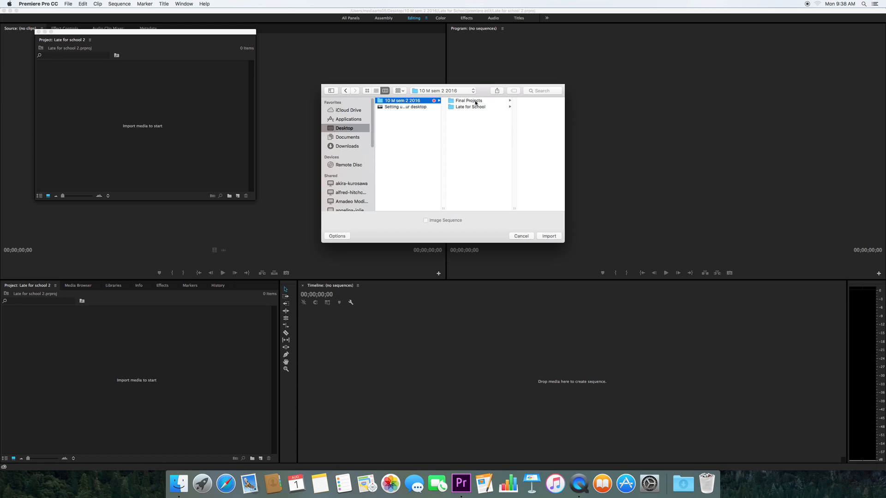
{"action": "left_click", "coordinate": [474, 107]}
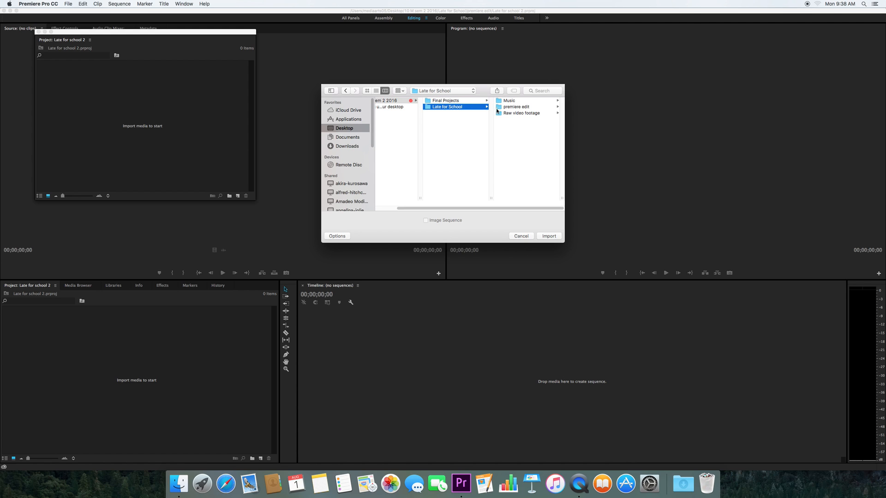
{"action": "left_click", "coordinate": [514, 114]}
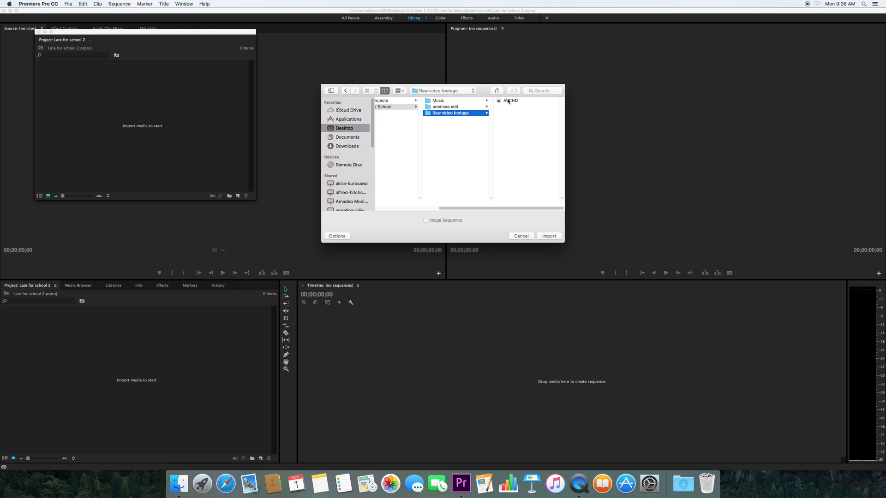
{"action": "left_click", "coordinate": [510, 102]}
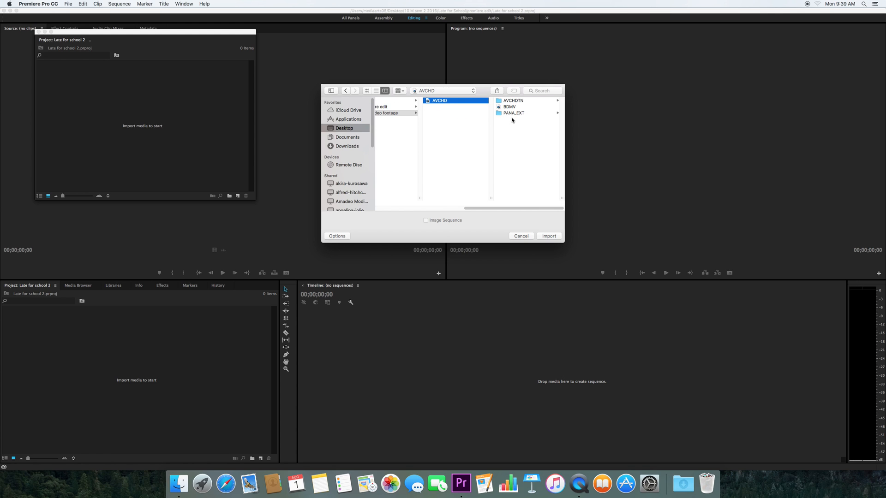
{"action": "left_click", "coordinate": [516, 101]}
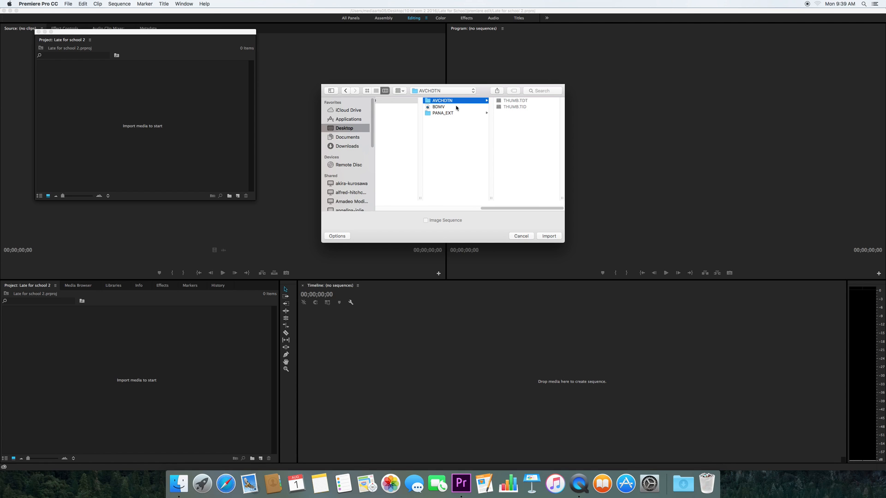
{"action": "left_click", "coordinate": [435, 113]}
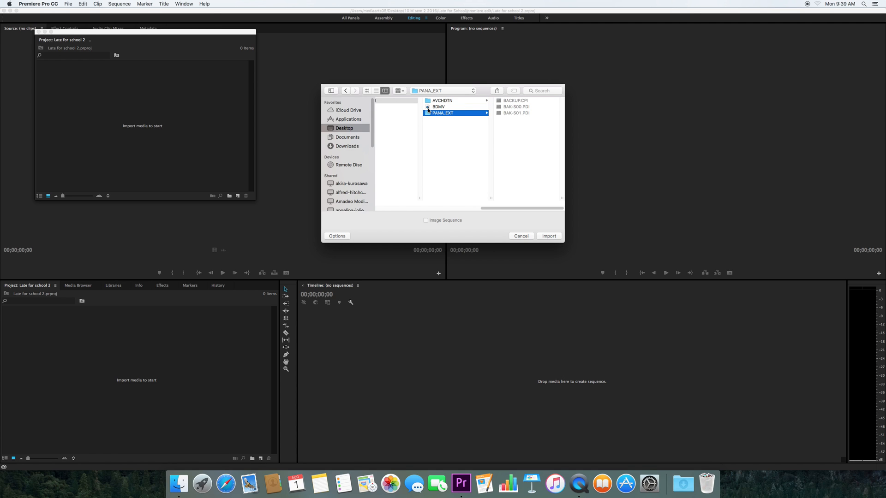
{"action": "left_click", "coordinate": [404, 102]}
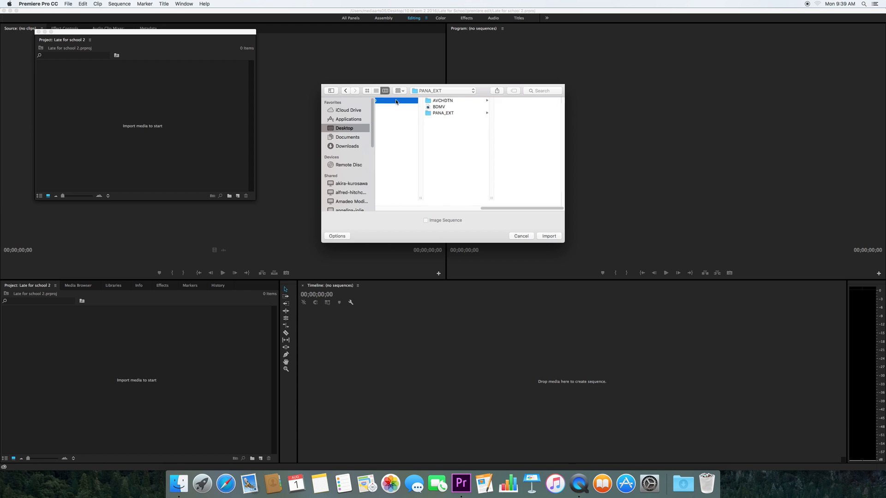
{"action": "left_click", "coordinate": [549, 236]}
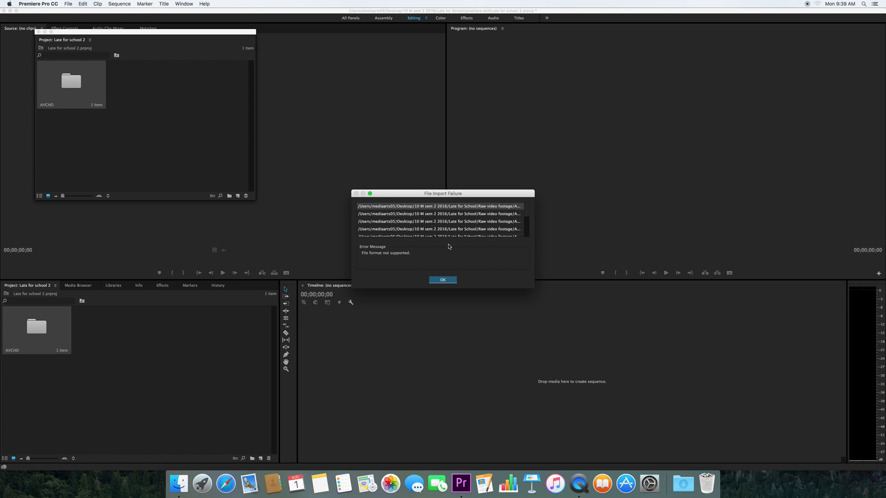
{"action": "left_click", "coordinate": [442, 280]}
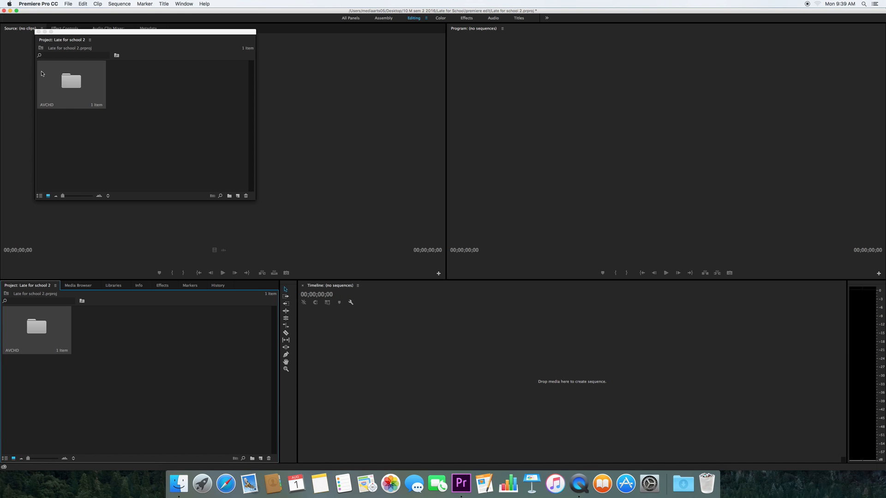
Open the STREAM bin inside the AVCHD bin and place clip 00000.MTS in the empty timeline to create a sequence.
{"action": "double_click", "coordinate": [65, 81]}
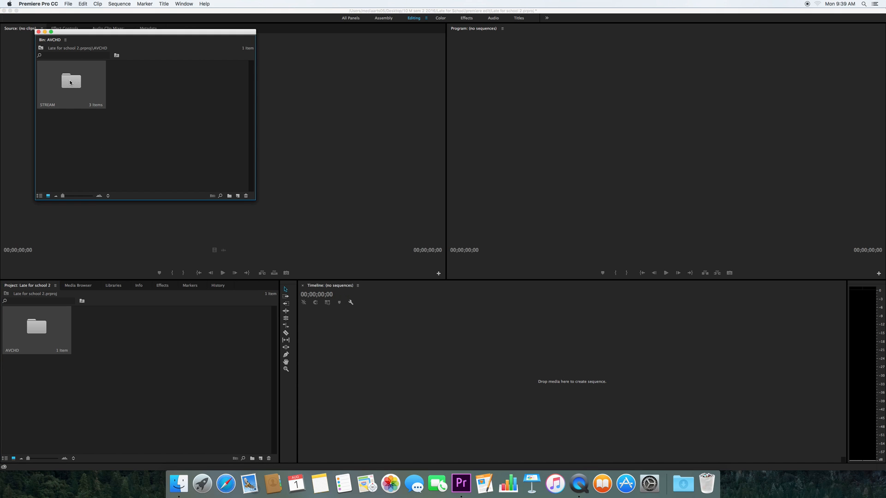
{"action": "double_click", "coordinate": [70, 83]}
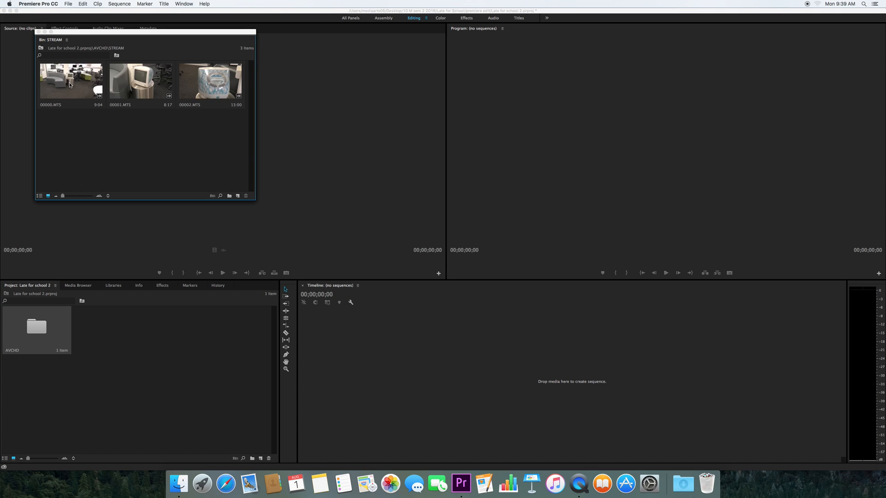
{"action": "left_click", "coordinate": [92, 87]}
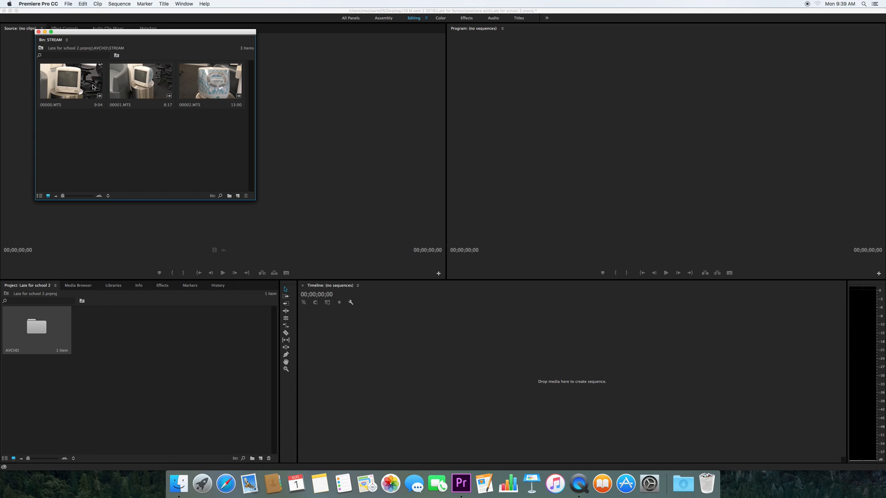
{"action": "left_click", "coordinate": [91, 88]}
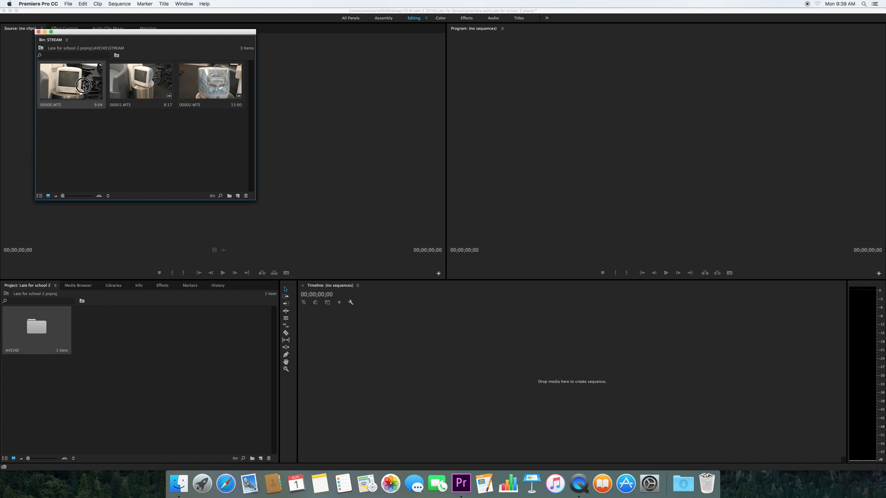
{"action": "left_click", "coordinate": [233, 216]}
{"action": "left_click_drag", "start_coordinate": [233, 216], "coordinate": [323, 337]}
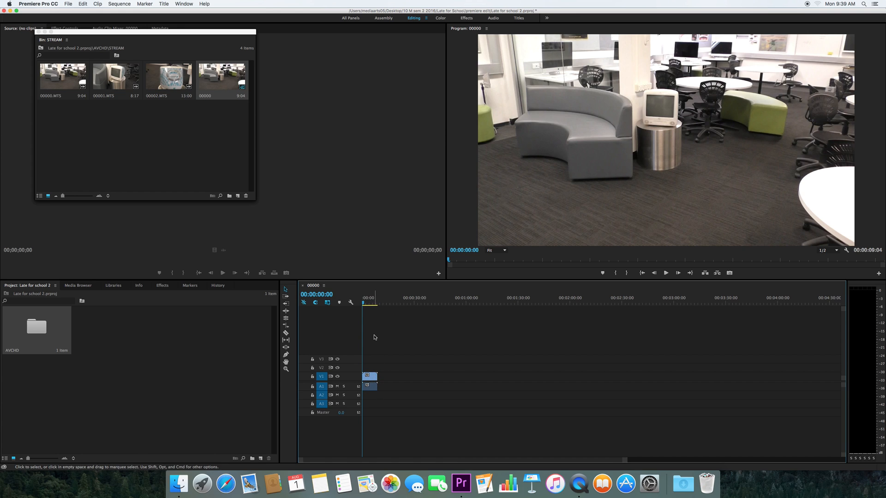
{"action": "left_click", "coordinate": [372, 378]}
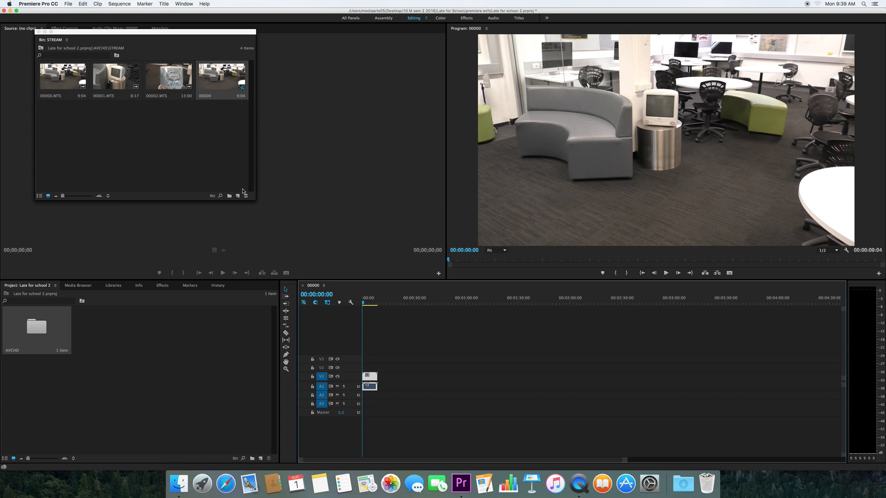
Append clips 00001.MTS and 00002.MTS end to end after the first clip, with video on V1 and audio on A1.
{"action": "left_click", "coordinate": [123, 78]}
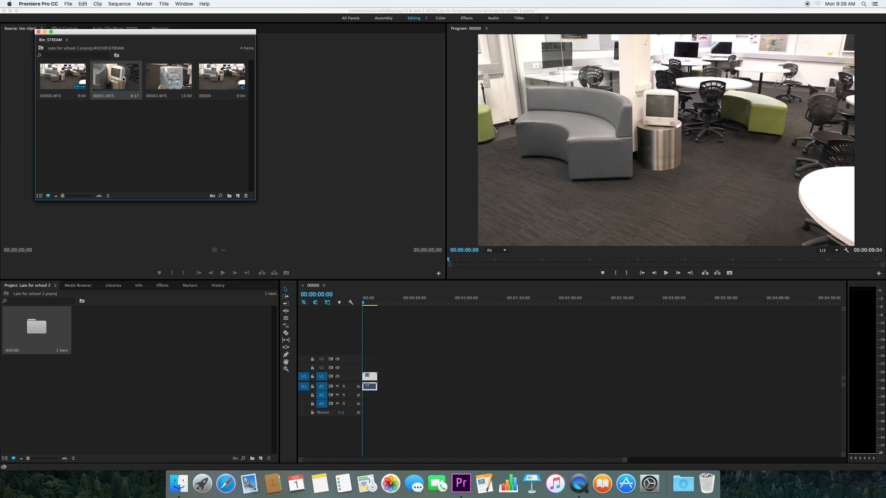
{"action": "left_click_drag", "start_coordinate": [114, 79], "coordinate": [381, 376]}
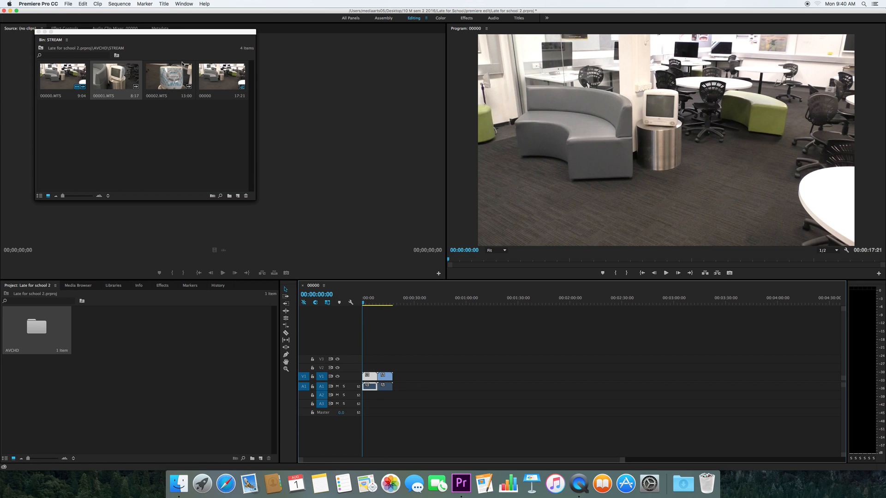
{"action": "left_click", "coordinate": [175, 85]}
{"action": "left_click_drag", "start_coordinate": [176, 88], "coordinate": [232, 70]}
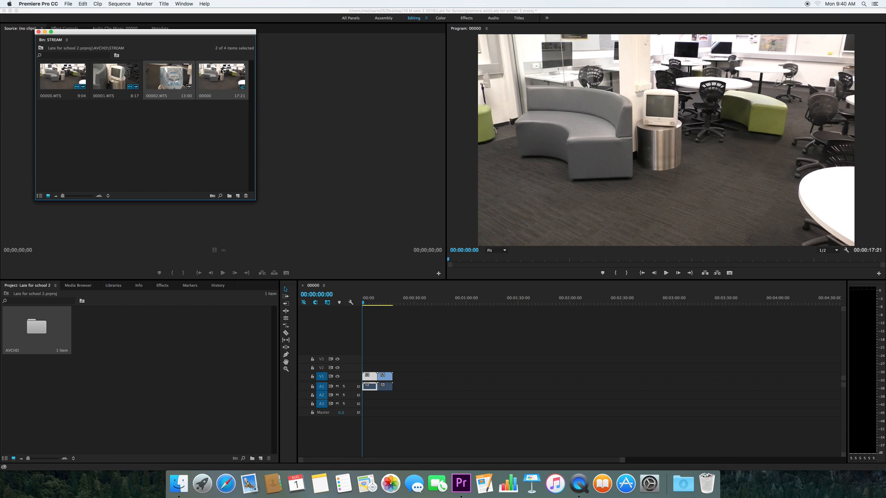
{"action": "left_click", "coordinate": [177, 76]}
{"action": "left_click_drag", "start_coordinate": [177, 77], "coordinate": [381, 361]}
{"action": "left_click", "coordinate": [382, 361]}
{"action": "left_click_drag", "start_coordinate": [396, 362], "coordinate": [424, 381]}
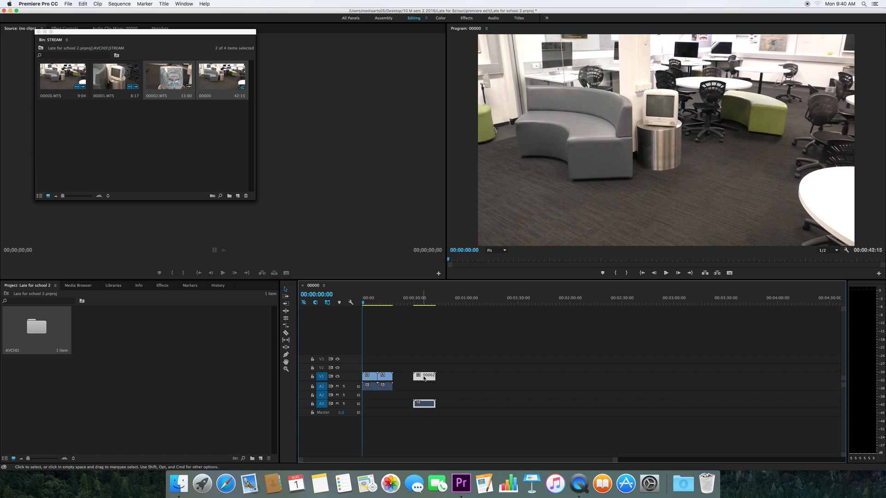
{"action": "left_click_drag", "start_coordinate": [424, 405], "coordinate": [409, 376]}
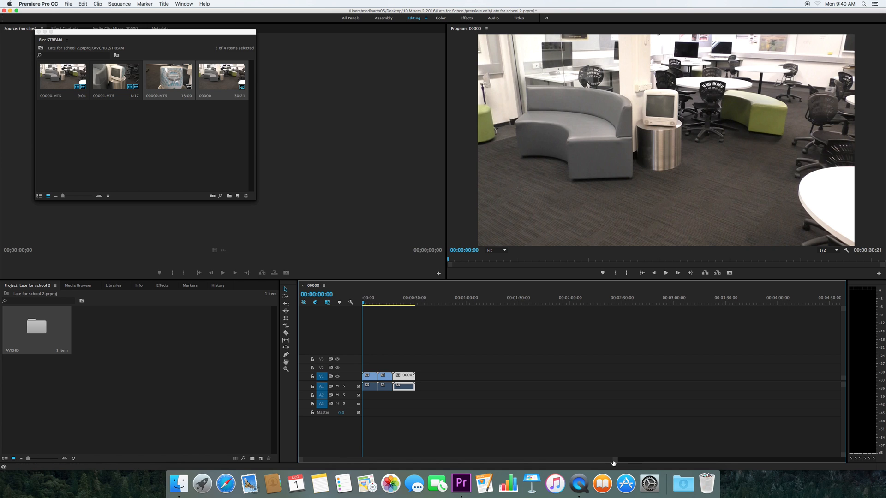
Zoom in on the sequence and enlarge the video and audio tracks to show clip thumbnails and waveforms.
{"action": "left_click_drag", "start_coordinate": [614, 462], "coordinate": [508, 461]}
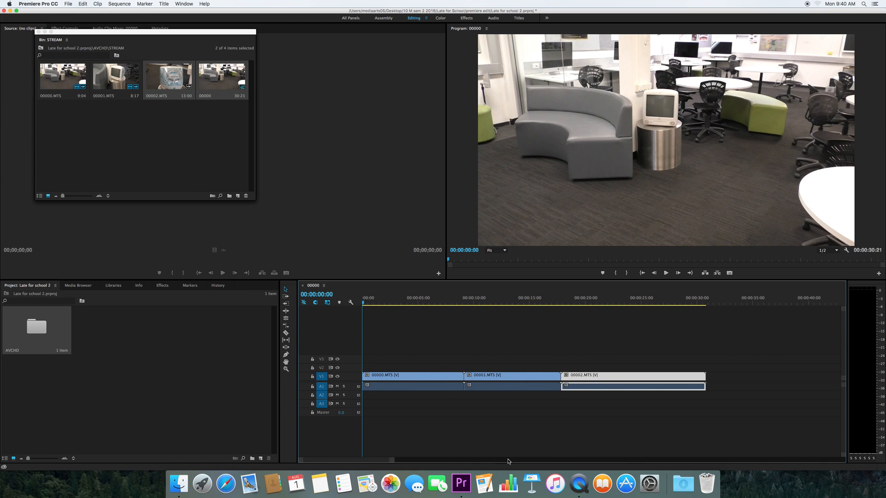
{"action": "left_click", "coordinate": [637, 364]}
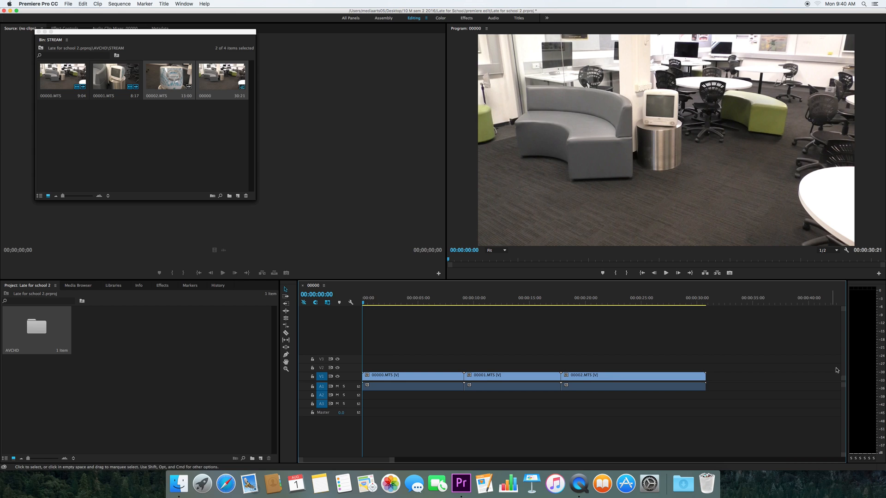
{"action": "left_click_drag", "start_coordinate": [843, 312], "coordinate": [843, 320]}
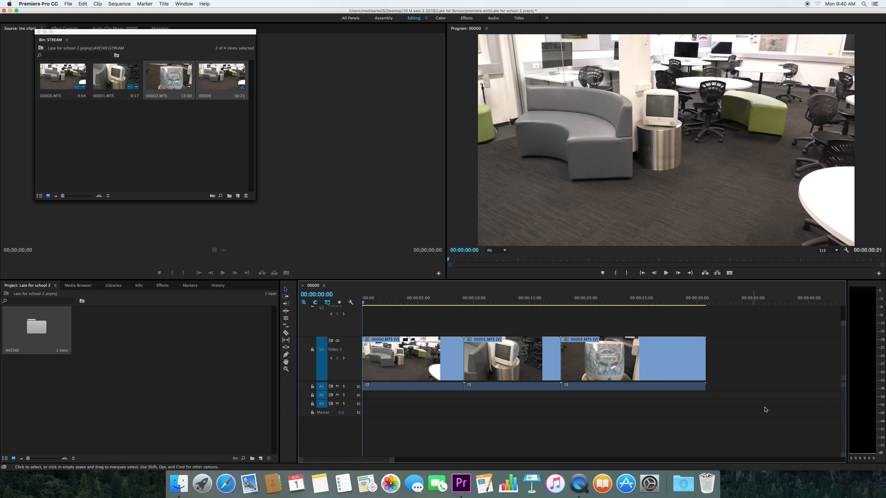
{"action": "left_click_drag", "start_coordinate": [844, 454], "coordinate": [843, 446]}
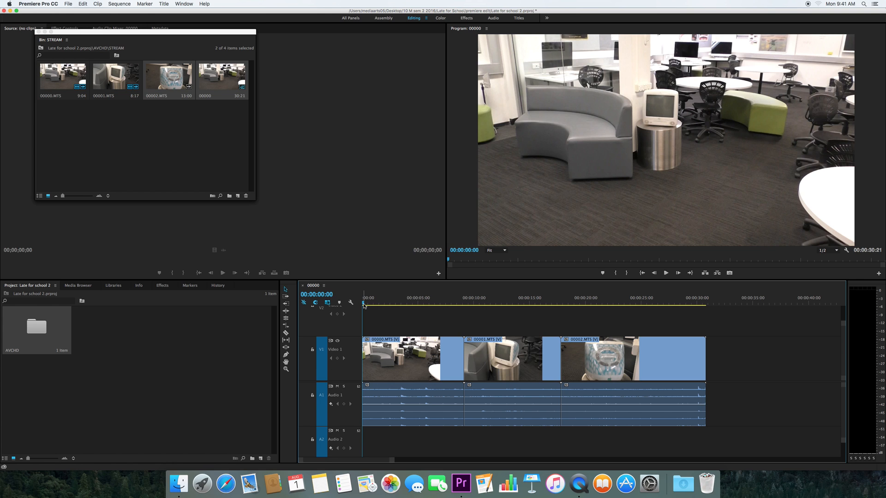
Play the sequence from its start and split clip 00000.MTS at 00:00:02:22 with the Razor tool.
{"action": "mouse_move", "coordinate": [364, 304]}
{"action": "left_mouse_down"}
{"action": "mouse_move", "coordinate": [441, 308]}
{"action": "mouse_move", "coordinate": [361, 310]}
{"action": "left_mouse_up"}
{"action": "key", "text": "space"}
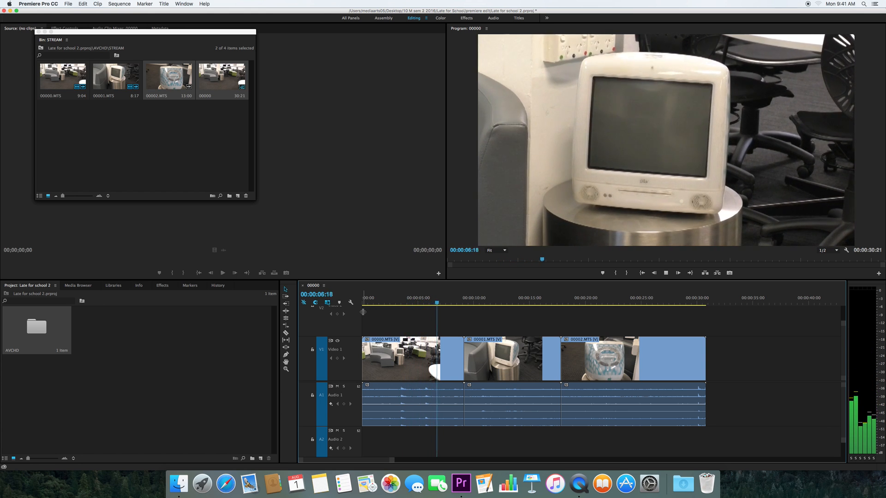
{"action": "key", "text": "space"}
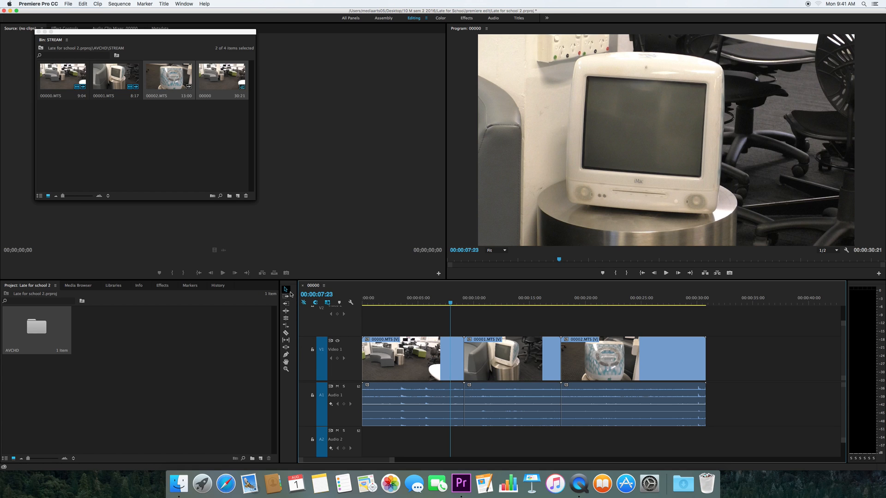
{"action": "left_click", "coordinate": [286, 333]}
{"action": "left_click_drag", "start_coordinate": [451, 305], "coordinate": [374, 312]}
{"action": "key", "text": "space"}
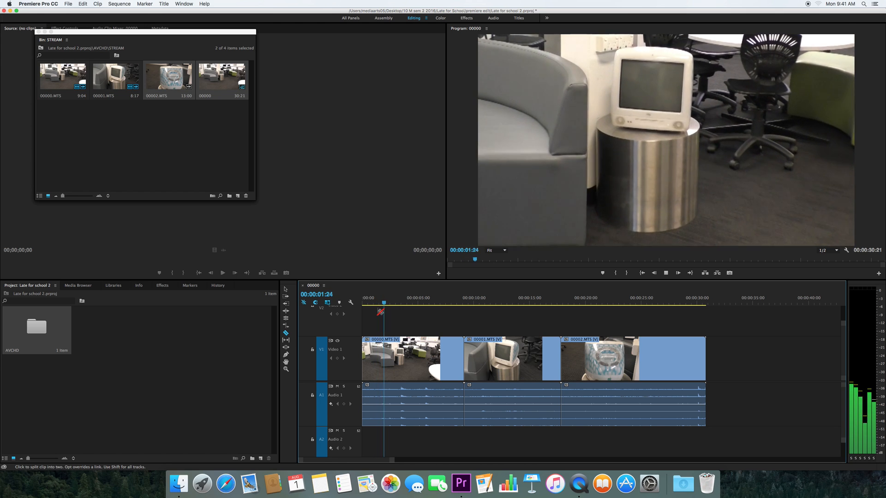
{"action": "key", "text": "space"}
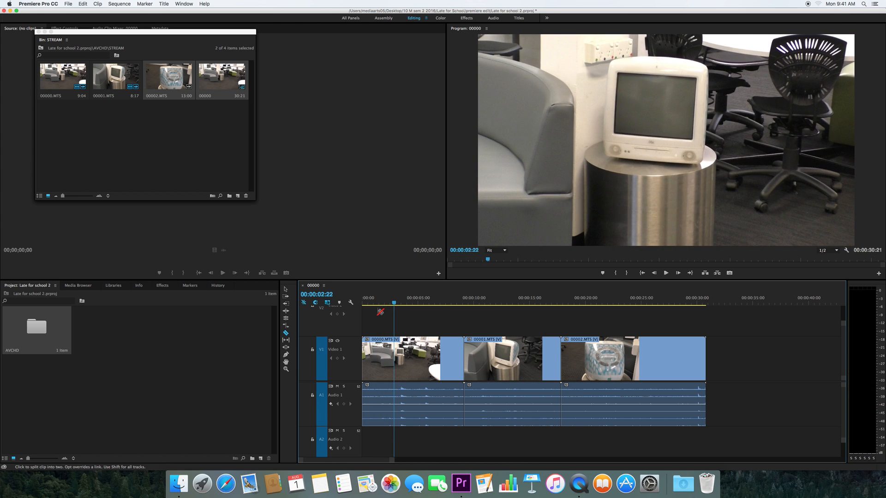
{"action": "left_click", "coordinate": [394, 345]}
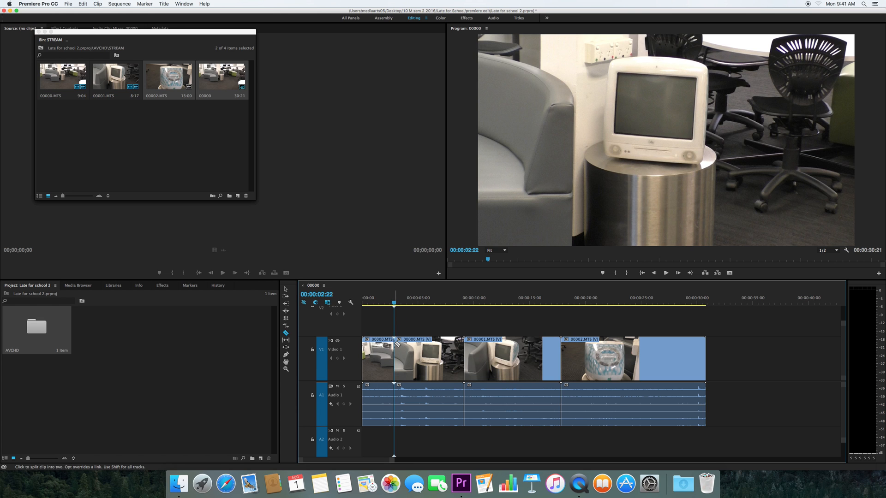
Play on through 00000.MTS and split it a second time at 00:00:06:04.
{"action": "key", "text": "space"}
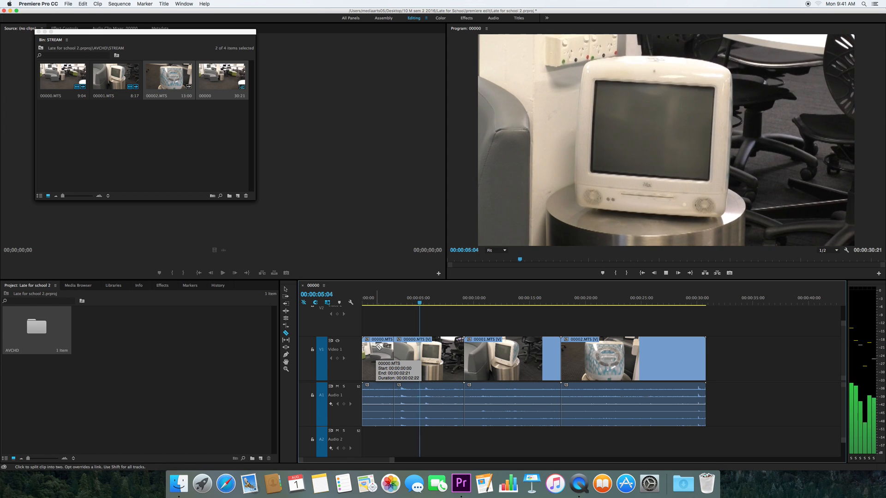
{"action": "key", "text": "space"}
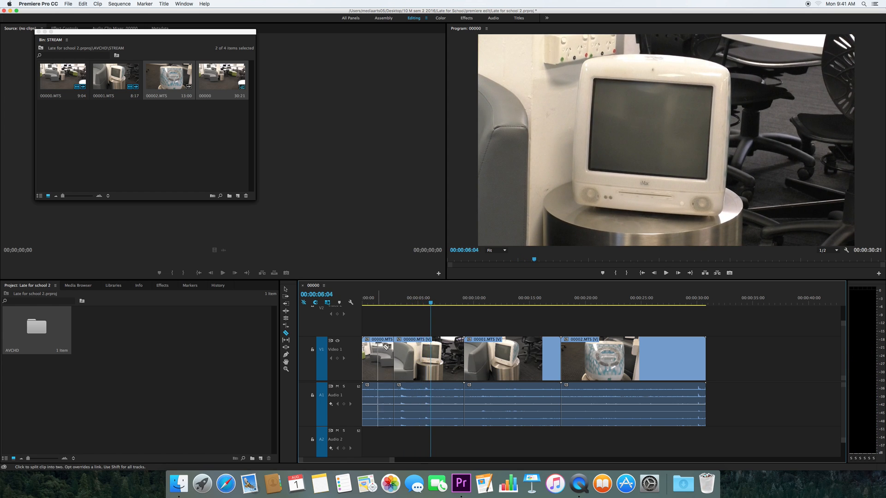
{"action": "left_click", "coordinate": [431, 353]}
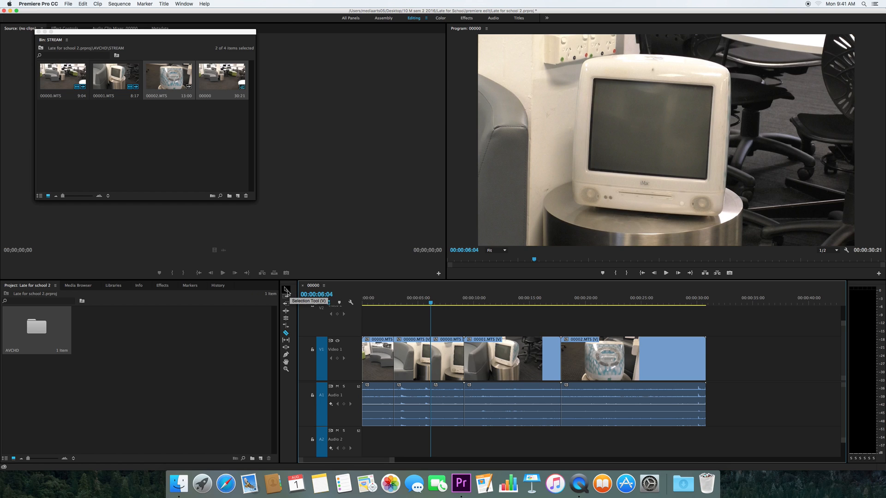
Delete the first and last pieces of 00000.MTS, keeping only its middle section.
{"action": "left_click", "coordinate": [286, 290]}
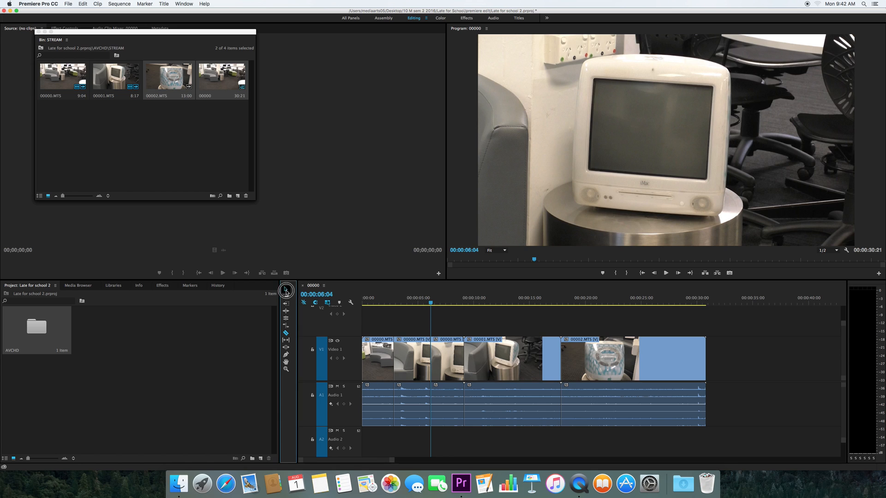
{"action": "left_click", "coordinate": [381, 358]}
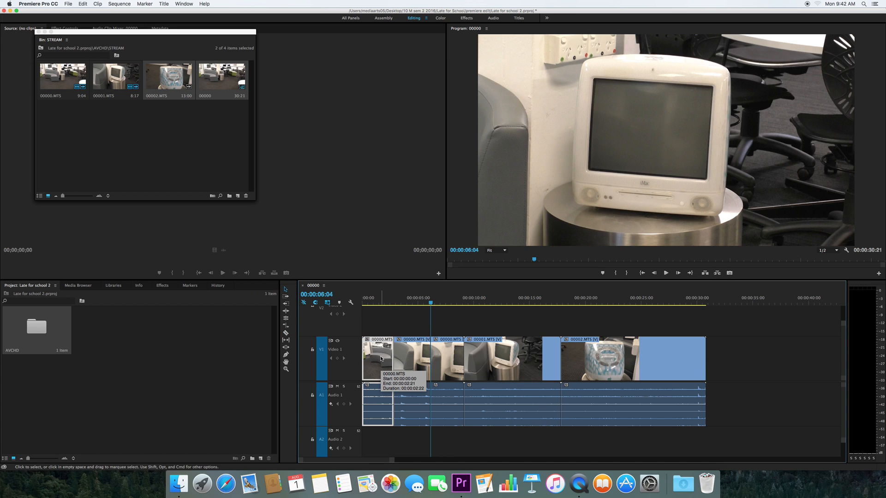
{"action": "key", "text": "Delete"}
{"action": "left_click", "coordinate": [445, 359]}
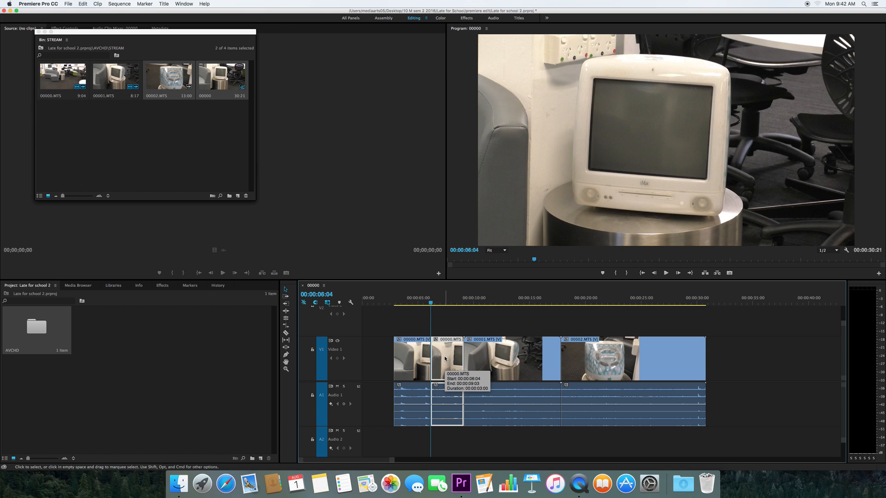
{"action": "key", "text": "Delete"}
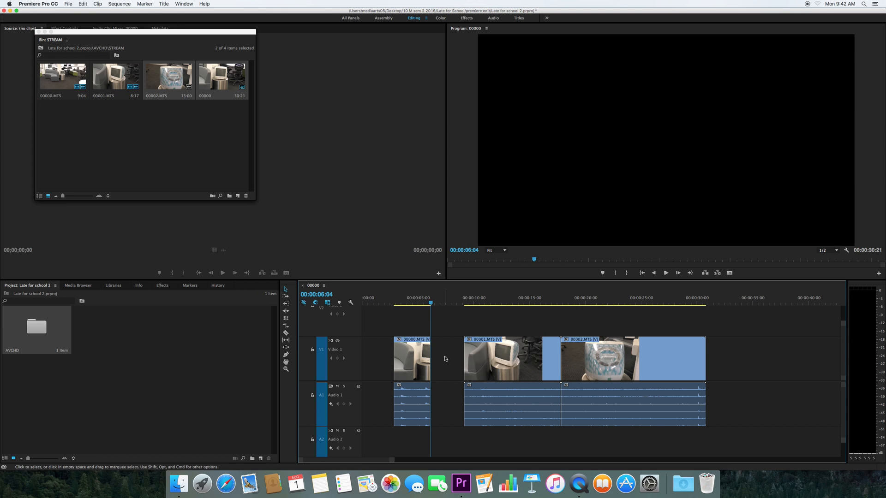
Ripple delete the gaps after and before the trimmed 00000.MTS clip, and play back the transition into 00001.MTS.
{"action": "right_click", "coordinate": [446, 359]}
{"action": "left_click", "coordinate": [457, 362]}
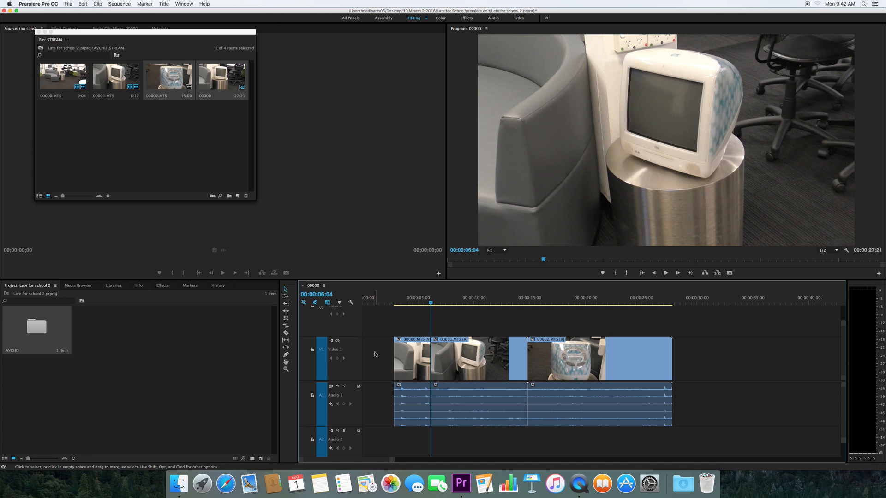
{"action": "right_click", "coordinate": [376, 354]}
{"action": "left_click", "coordinate": [389, 359]}
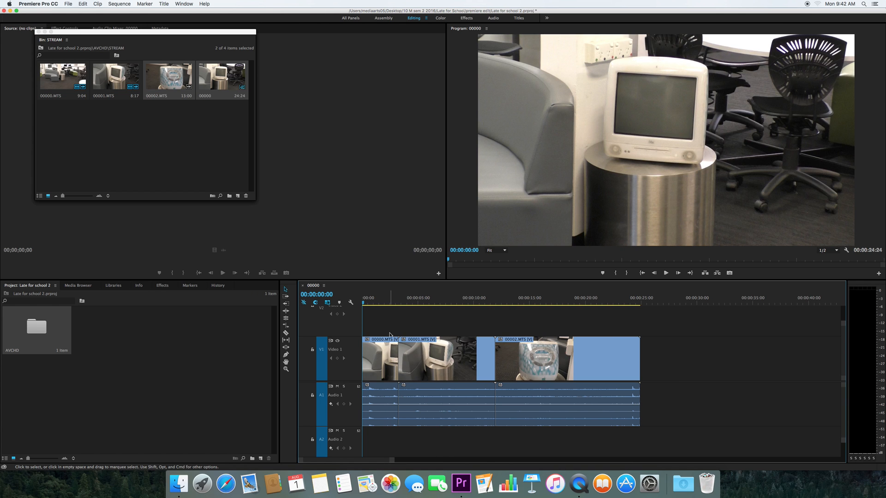
{"action": "key", "text": "space"}
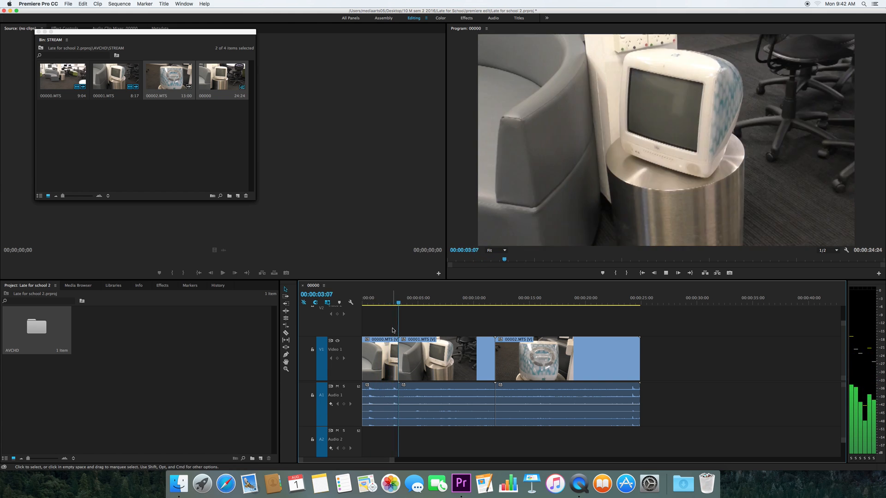
{"action": "key", "text": "space"}
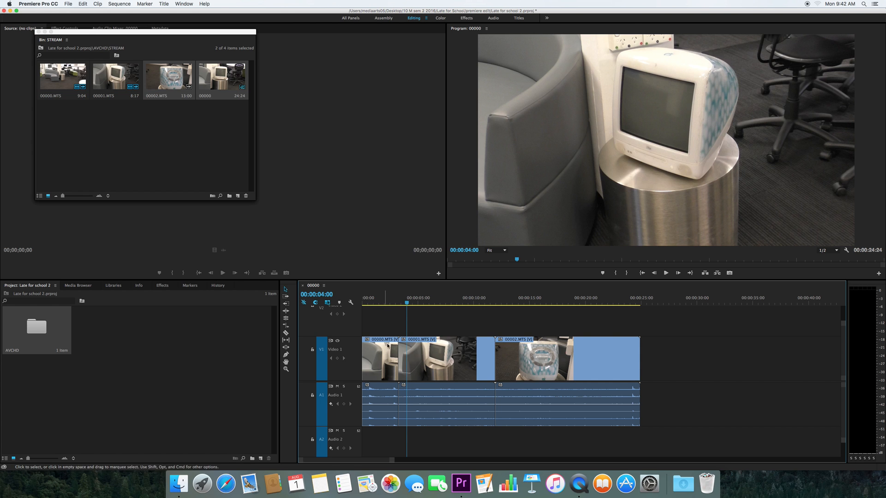
{"action": "left_click_drag", "start_coordinate": [406, 305], "coordinate": [363, 304]}
{"action": "key", "text": "space"}
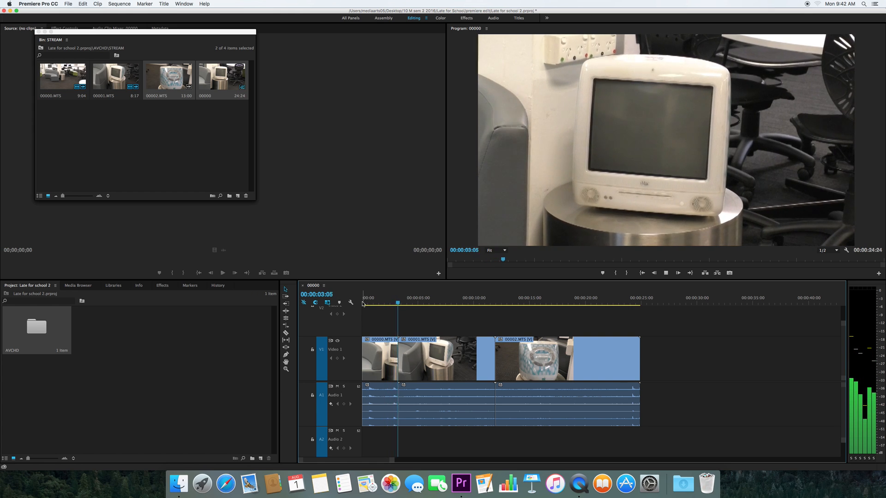
{"action": "key", "text": "space"}
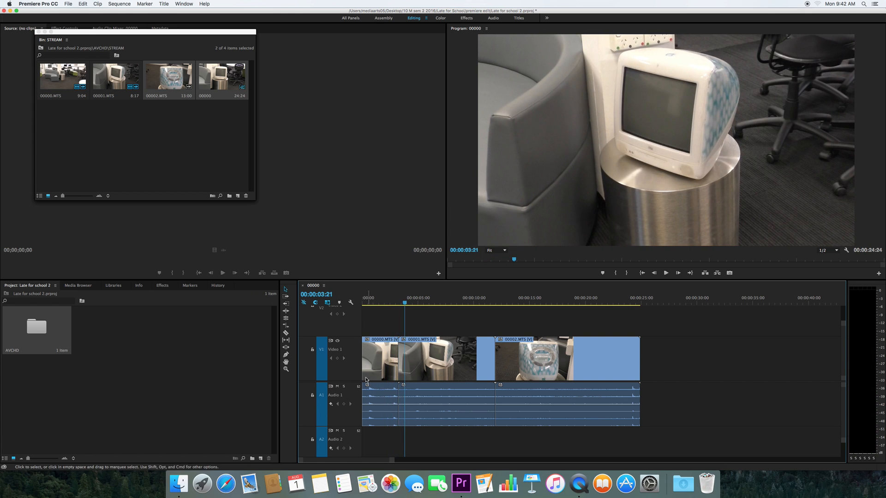
Delete only the audio of the 00000.MTS clip by locking track V1 during the deletion, and unlock V1 again.
{"action": "left_click", "coordinate": [312, 350]}
{"action": "left_click", "coordinate": [381, 390]}
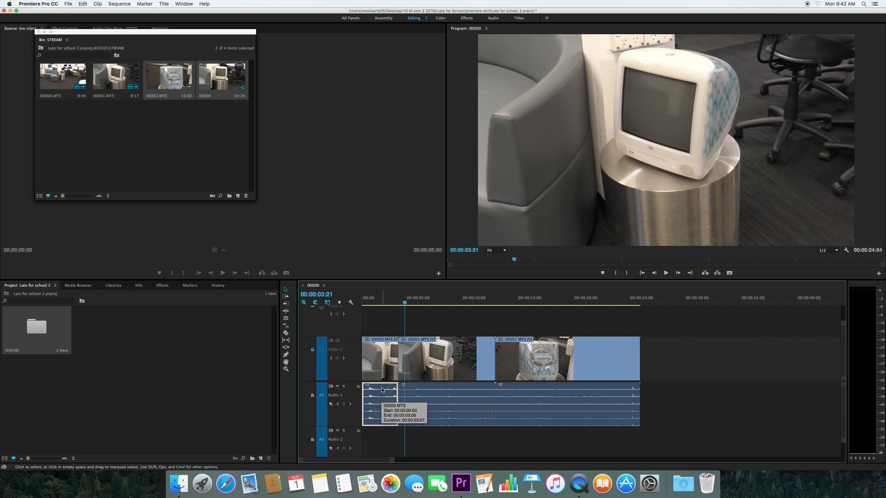
{"action": "key", "text": "Delete"}
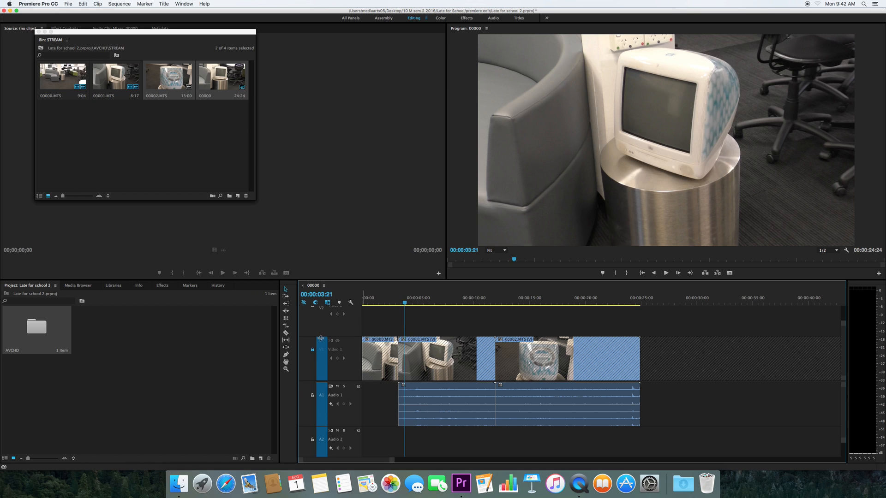
{"action": "left_click", "coordinate": [312, 351]}
Play through clip 00001.MTS and split it at 00:00:07:02 with the Razor tool.
{"action": "left_click_drag", "start_coordinate": [406, 304], "coordinate": [396, 303]}
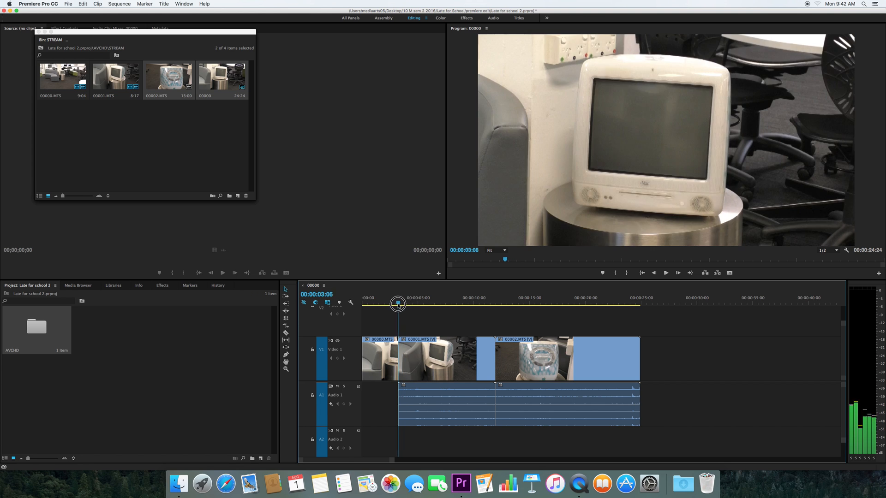
{"action": "key", "text": "space"}
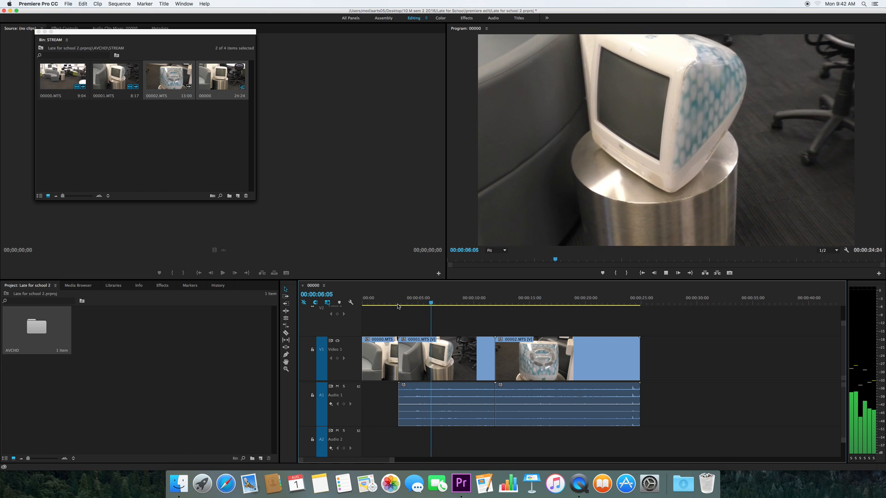
{"action": "key", "text": "space"}
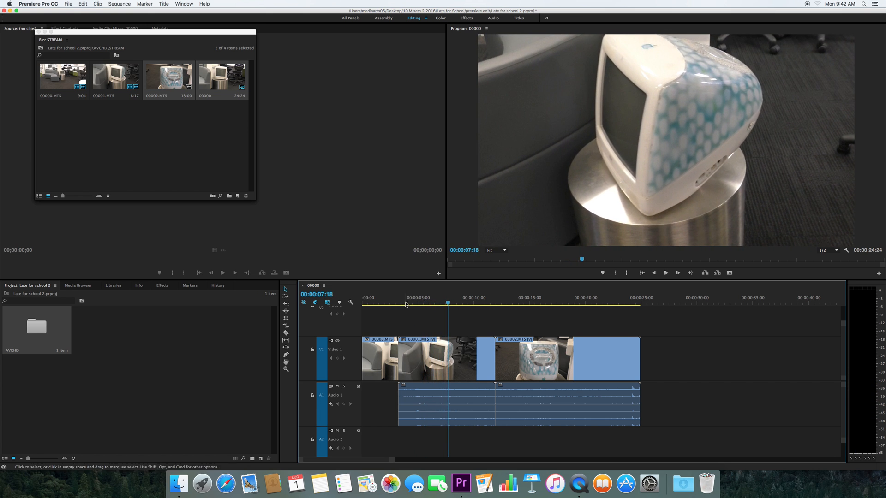
{"action": "left_click_drag", "start_coordinate": [447, 304], "coordinate": [428, 306]}
{"action": "key", "text": "space"}
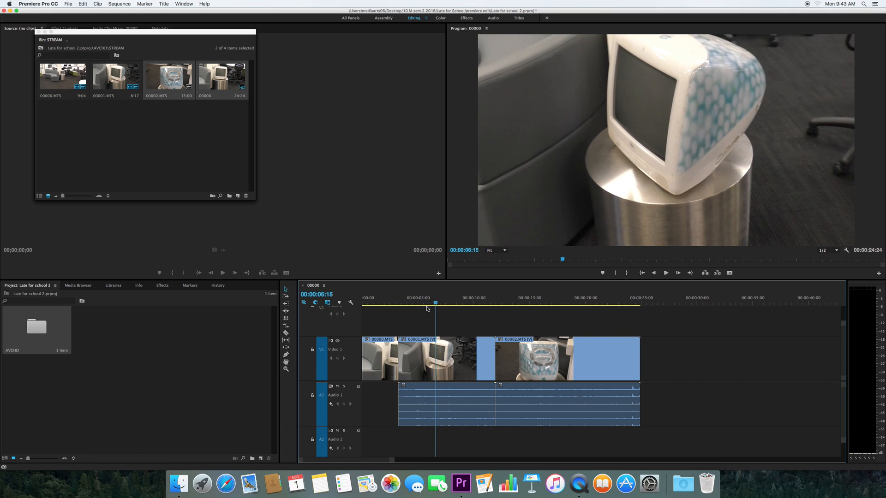
{"action": "key", "text": "space"}
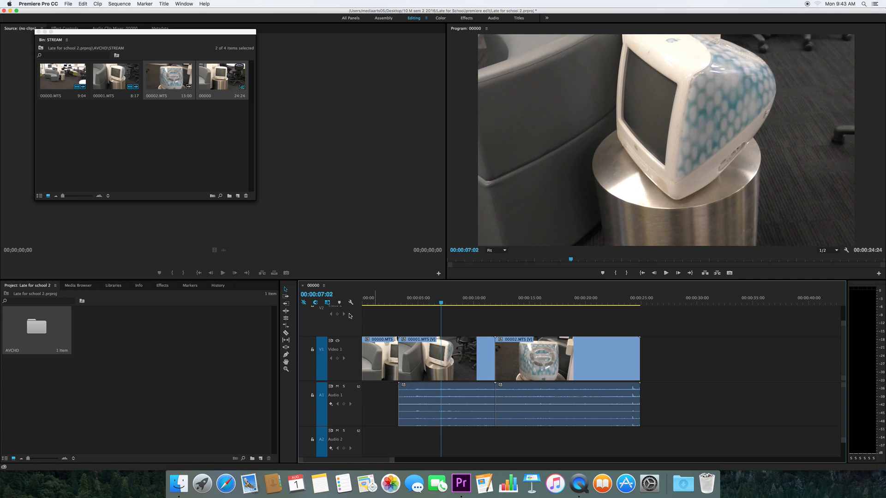
{"action": "left_click", "coordinate": [285, 333]}
{"action": "left_click", "coordinate": [441, 355]}
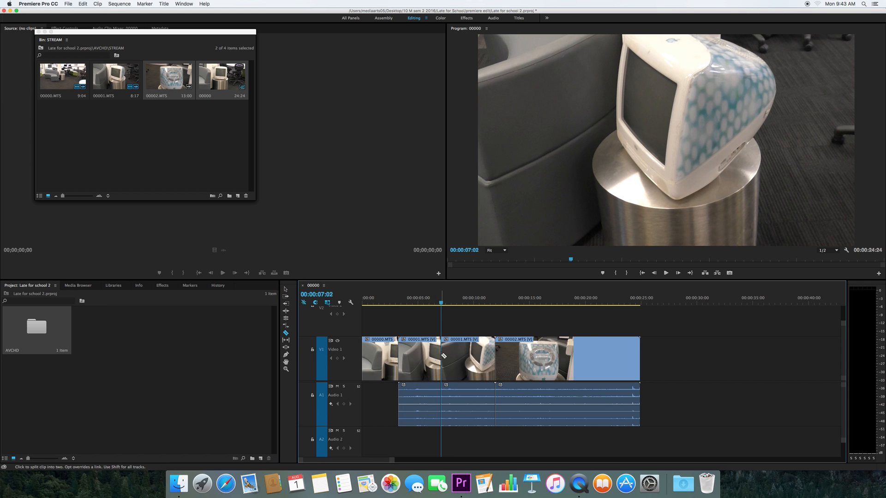
Play back the rest of 00001.MTS, delete its first piece and ripple delete the gap left behind.
{"action": "key", "text": "space"}
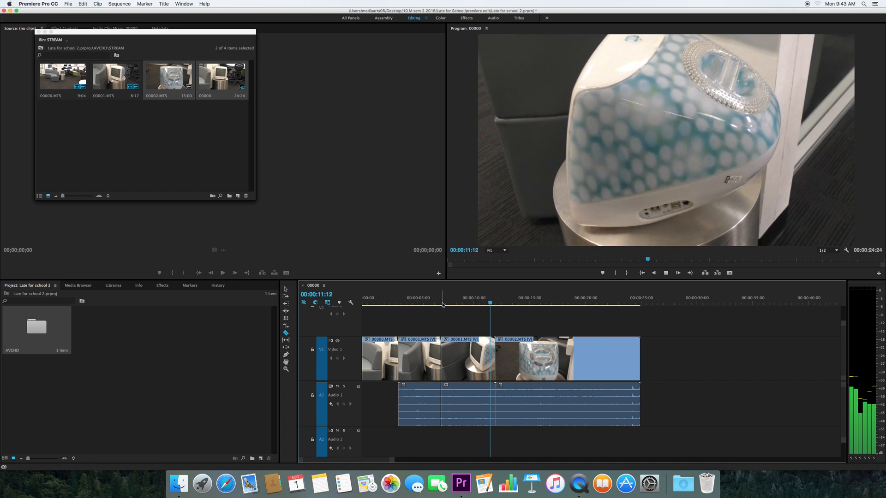
{"action": "key", "text": "space"}
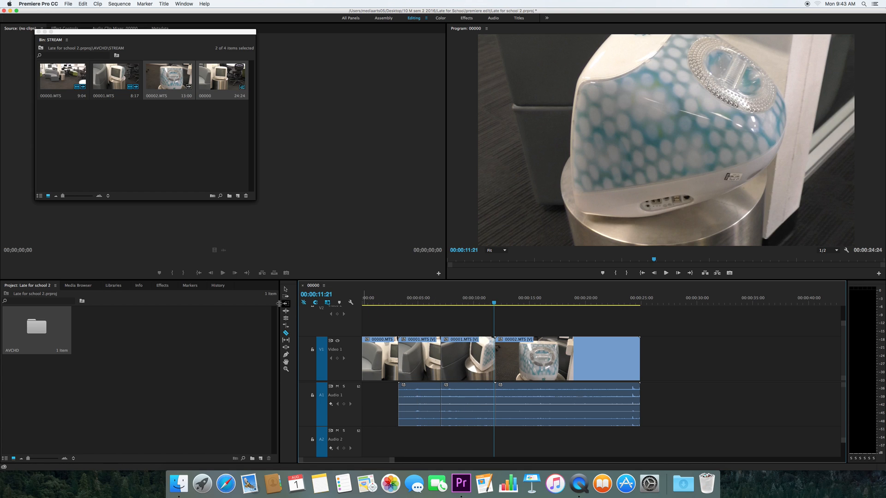
{"action": "left_click", "coordinate": [285, 289]}
{"action": "left_click", "coordinate": [421, 364]}
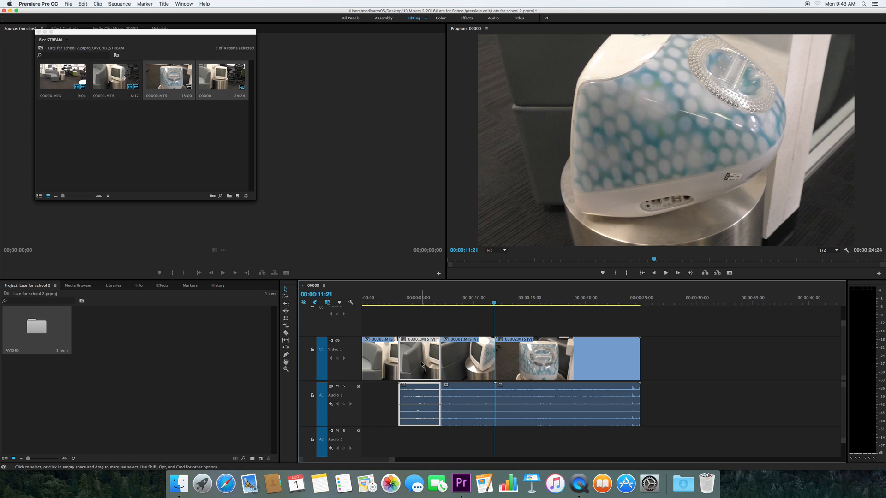
{"action": "key", "text": "Delete"}
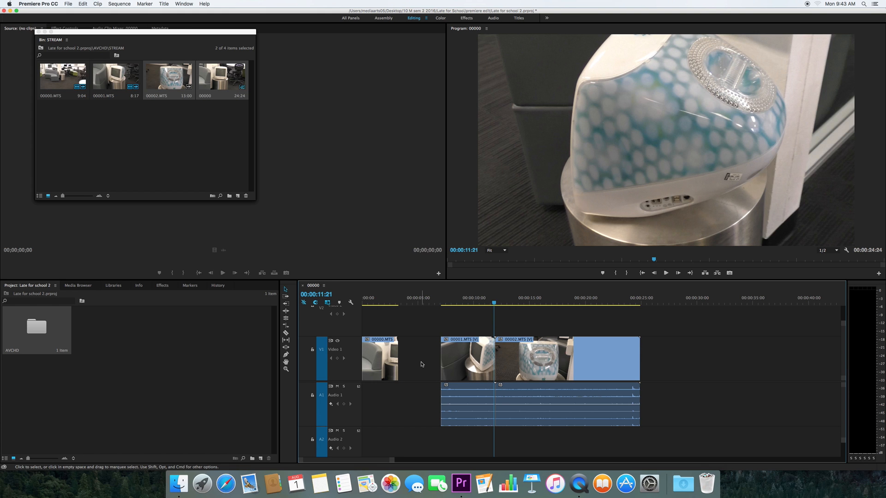
{"action": "right_click", "coordinate": [422, 365]}
{"action": "left_click", "coordinate": [434, 369]}
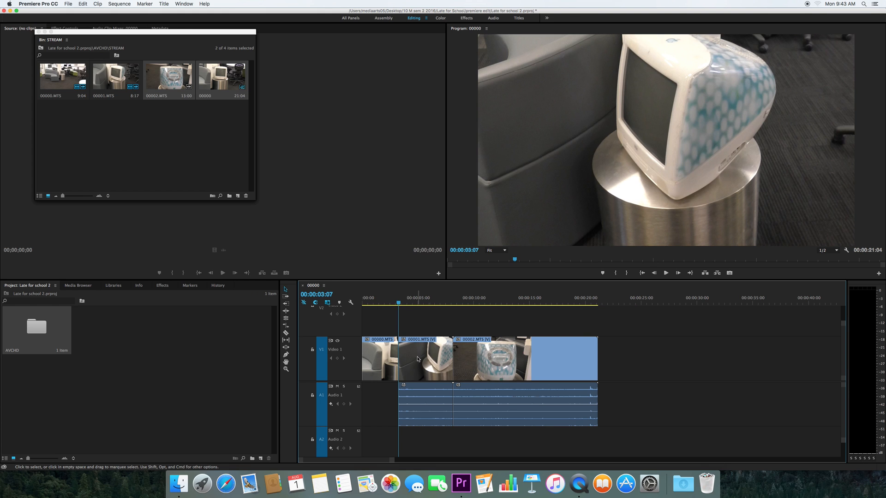
Split 00002.MTS at 00:00:09:16 with the Razor tool and delete the piece before the cut.
{"action": "left_click_drag", "start_coordinate": [420, 305], "coordinate": [470, 303]}
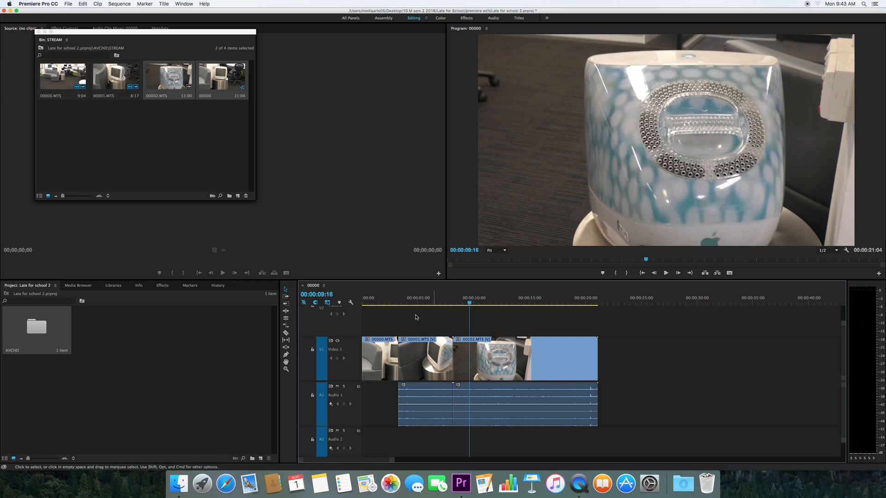
{"action": "left_click", "coordinate": [286, 333]}
{"action": "left_click", "coordinate": [471, 353]}
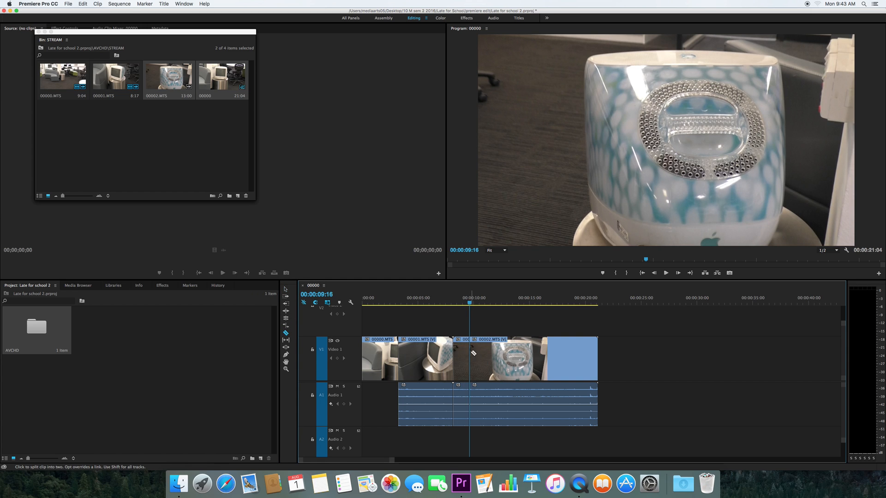
{"action": "left_click", "coordinate": [286, 289]}
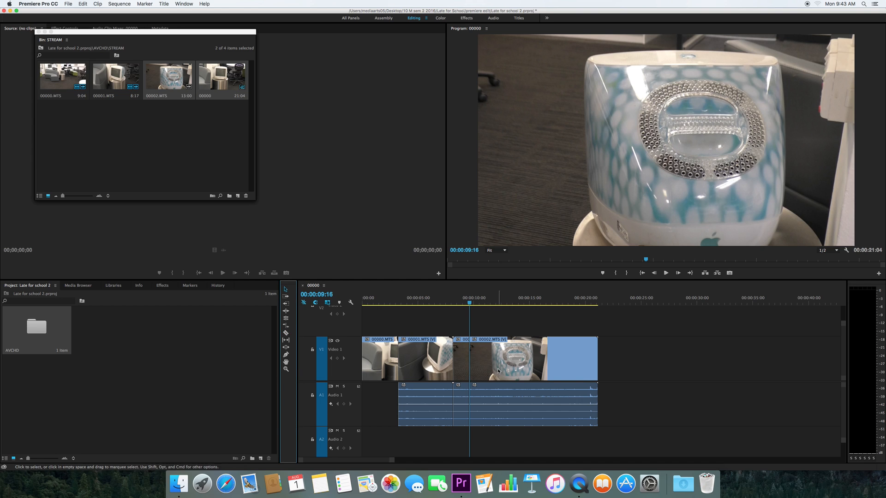
{"action": "left_click", "coordinate": [462, 359]}
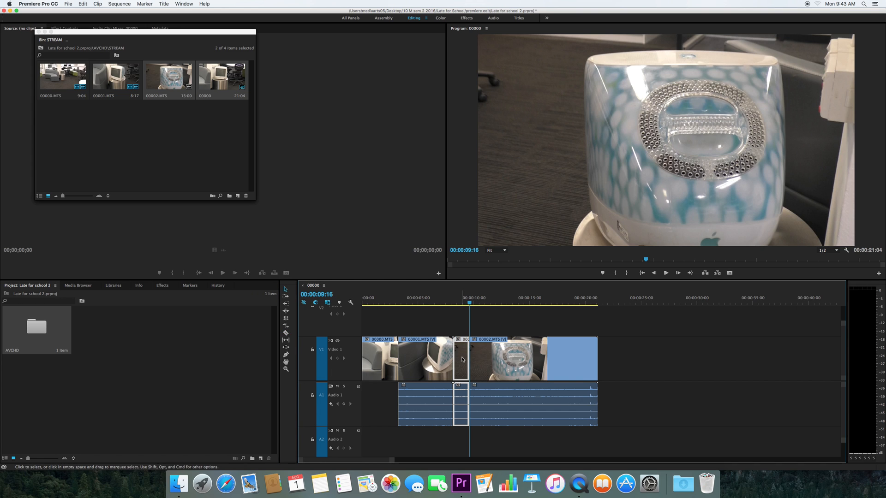
{"action": "key", "text": "Delete"}
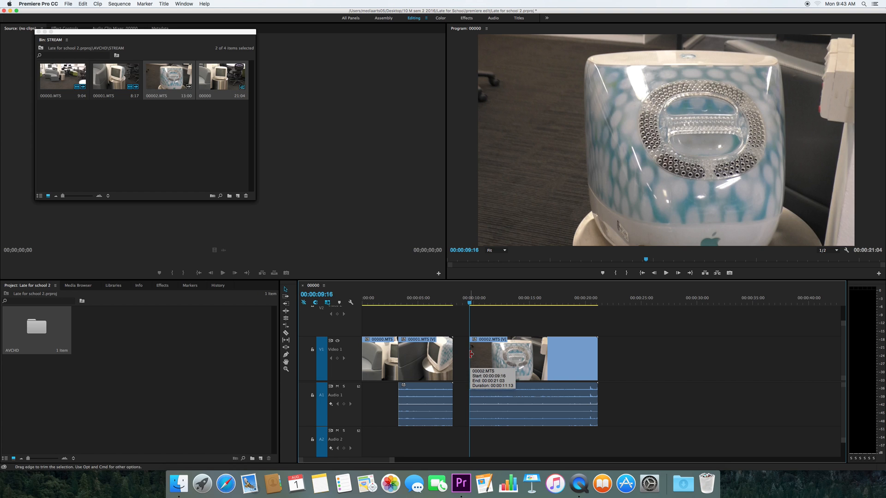
Play back the shortened 00002.MTS clip and extend its start back to the end of 00001.MTS.
{"action": "left_click_drag", "start_coordinate": [471, 353], "coordinate": [470, 353]}
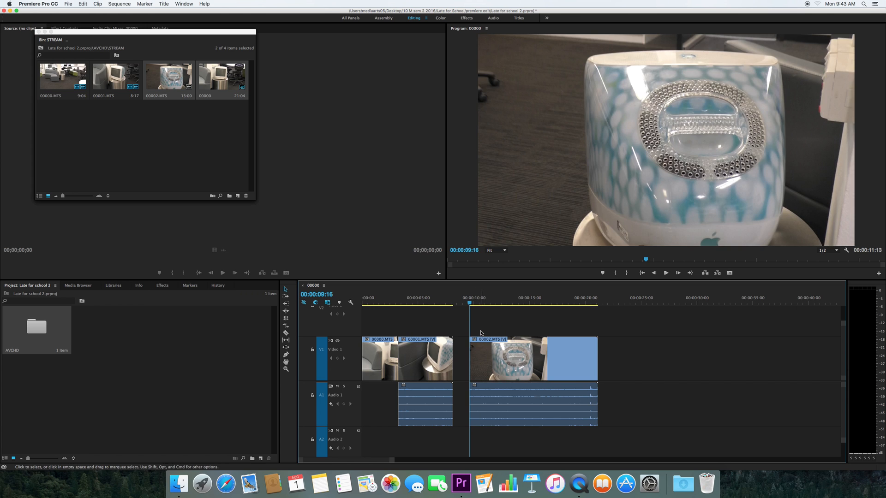
{"action": "key", "text": "space"}
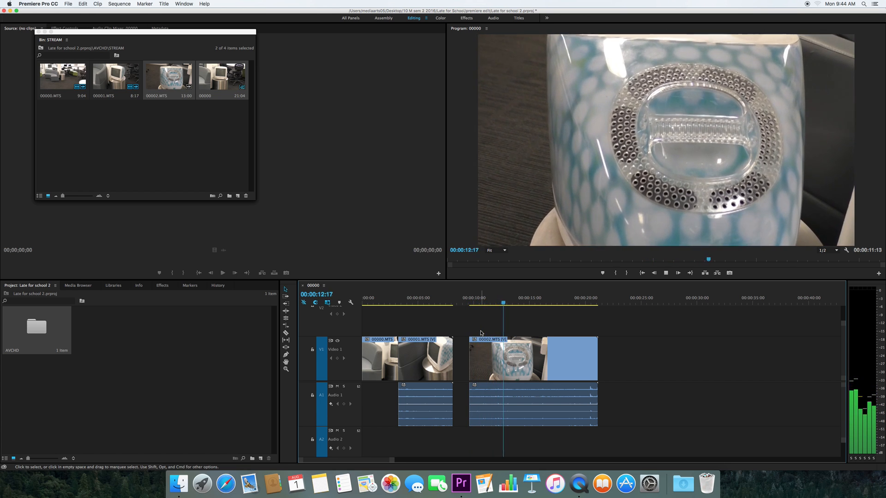
{"action": "key", "text": "space"}
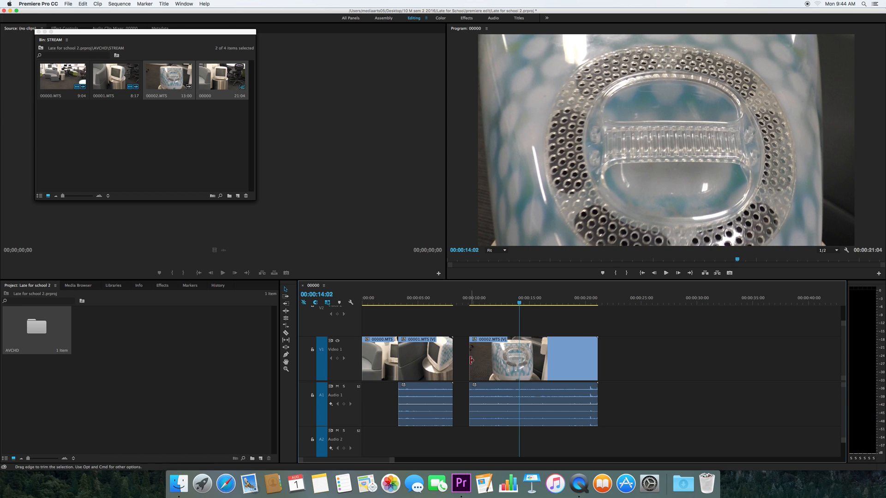
{"action": "left_click_drag", "start_coordinate": [471, 360], "coordinate": [457, 362]}
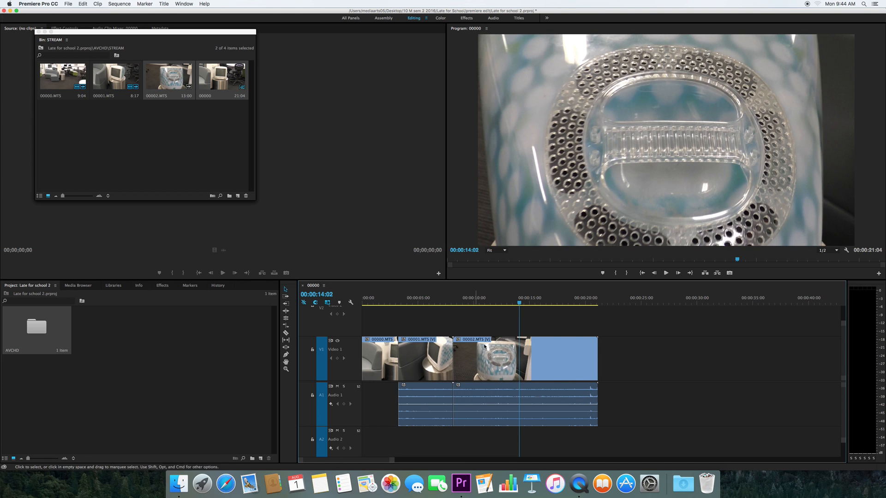
Move the playhead back to 00:00:01:23, within the 00000.MTS clip.
{"action": "left_click_drag", "start_coordinate": [519, 304], "coordinate": [383, 320]}
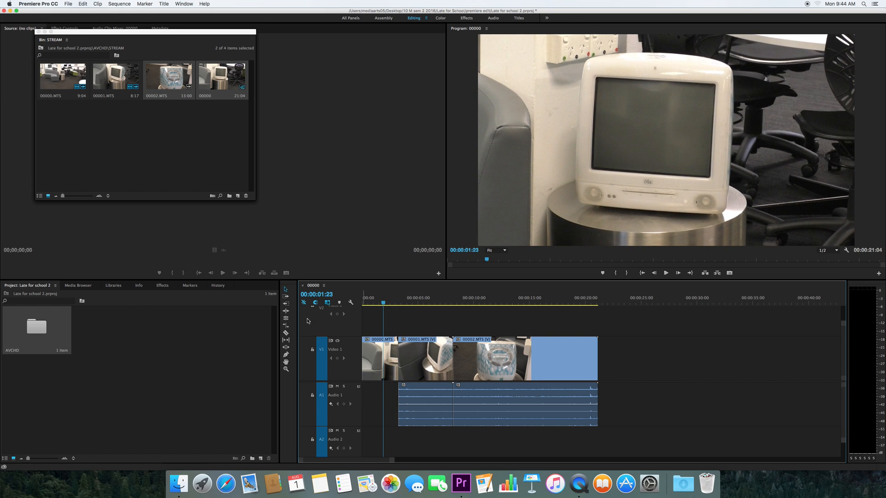